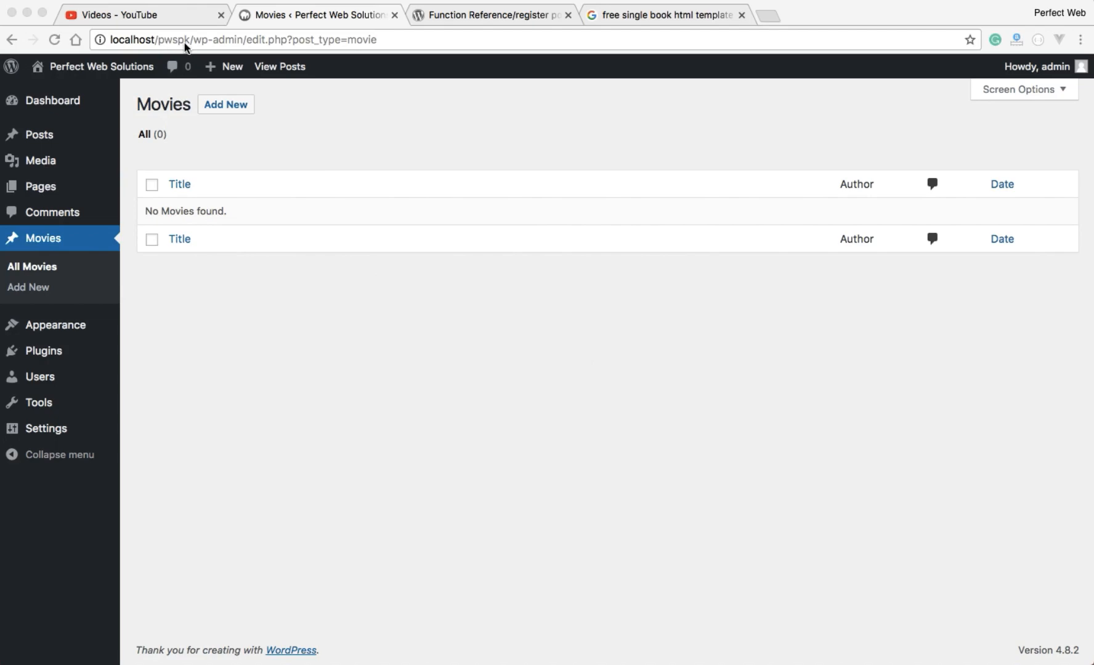
- Show the Pages list's help, flip between Overview and Managing Pages topics, then hide it
left_click(40, 187)
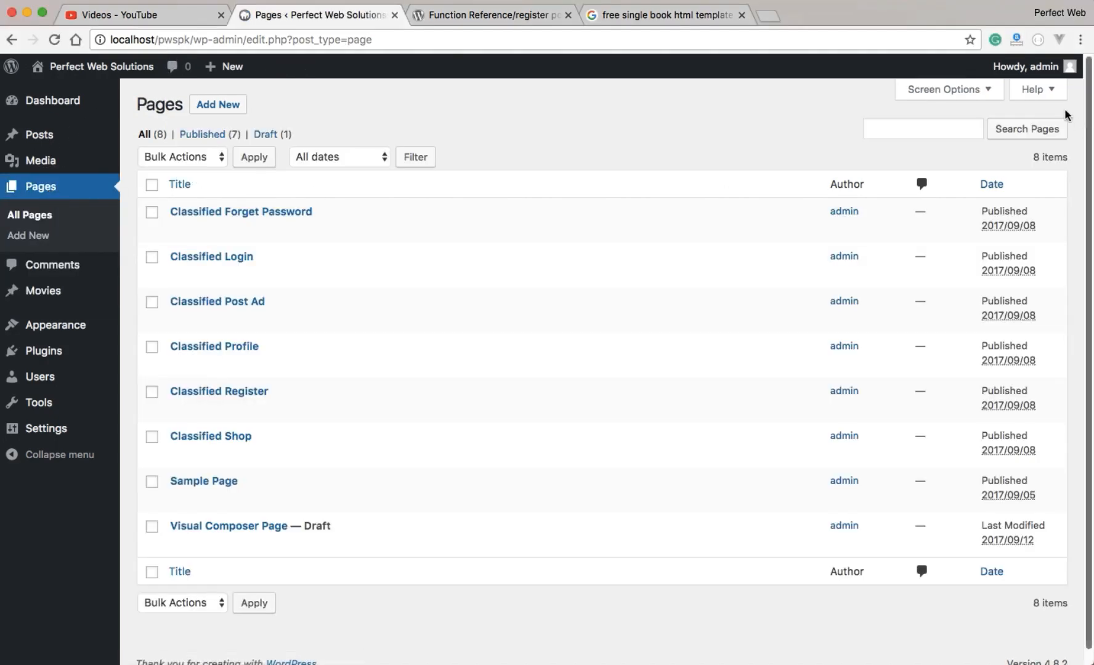
left_click(1053, 90)
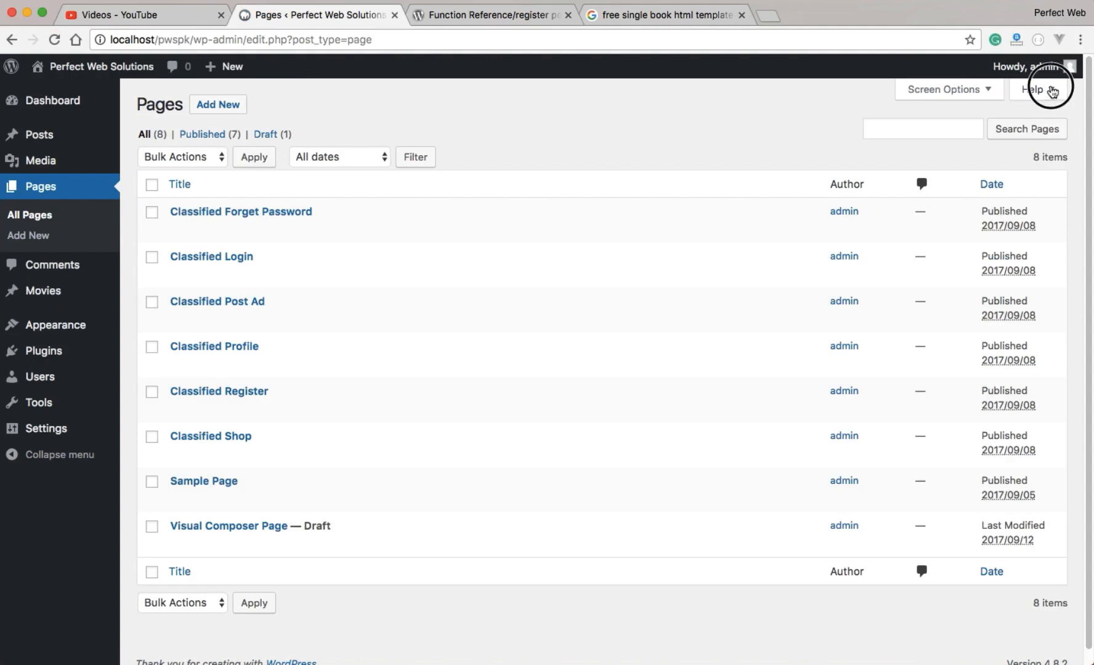
left_click(185, 126)
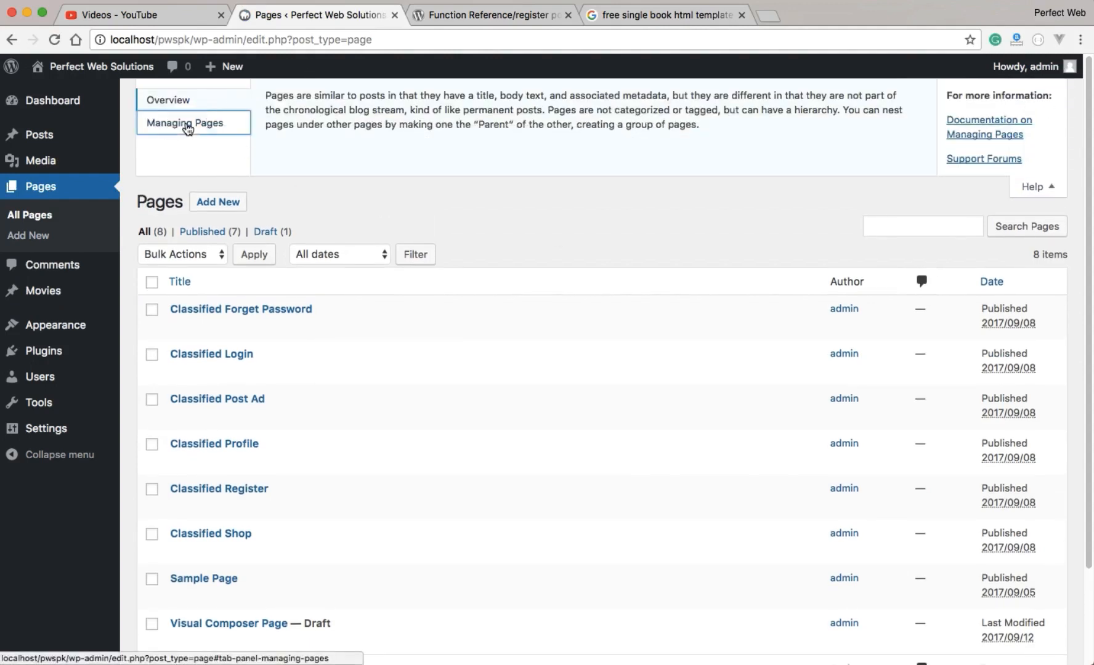
left_click(171, 100)
left_click(179, 123)
left_click(174, 101)
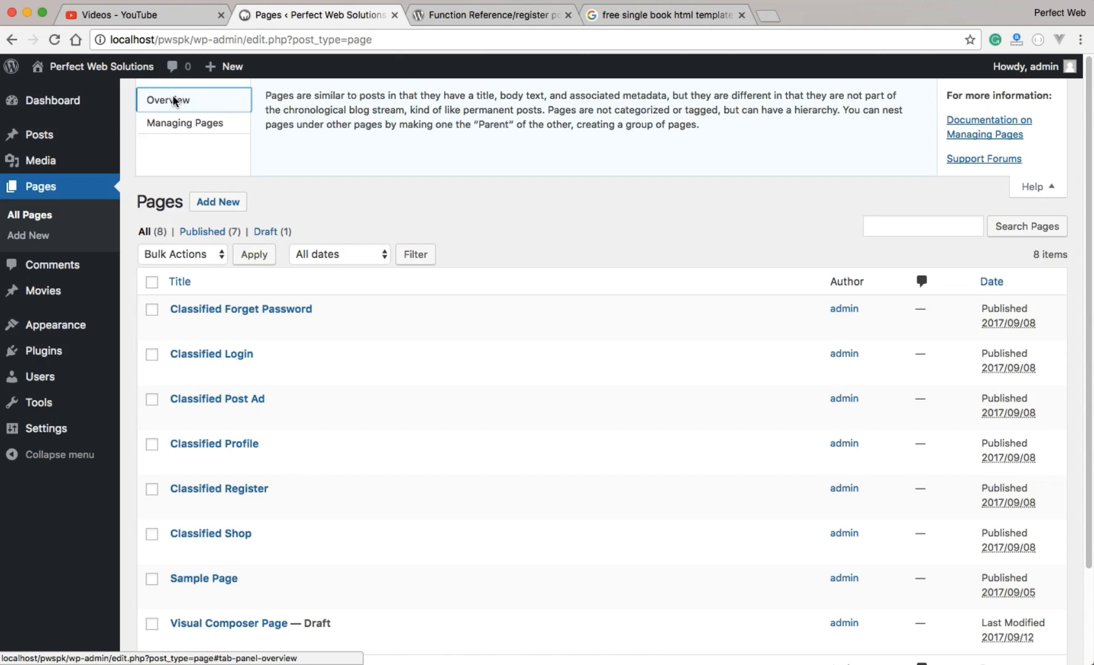
left_click(179, 123)
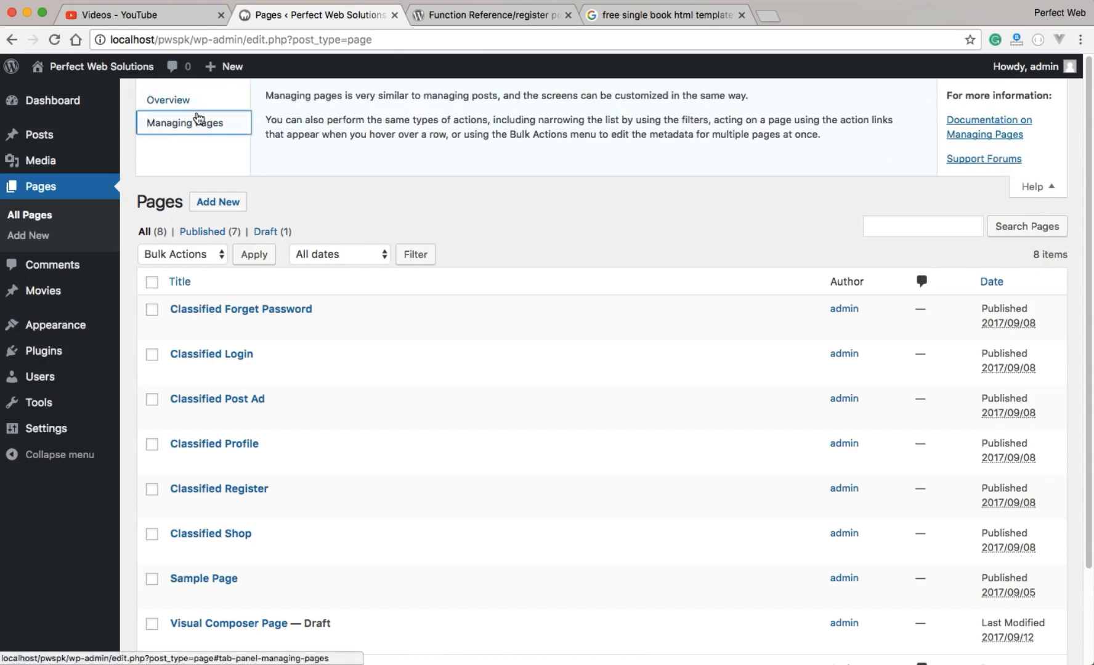
left_click(171, 100)
left_click(184, 123)
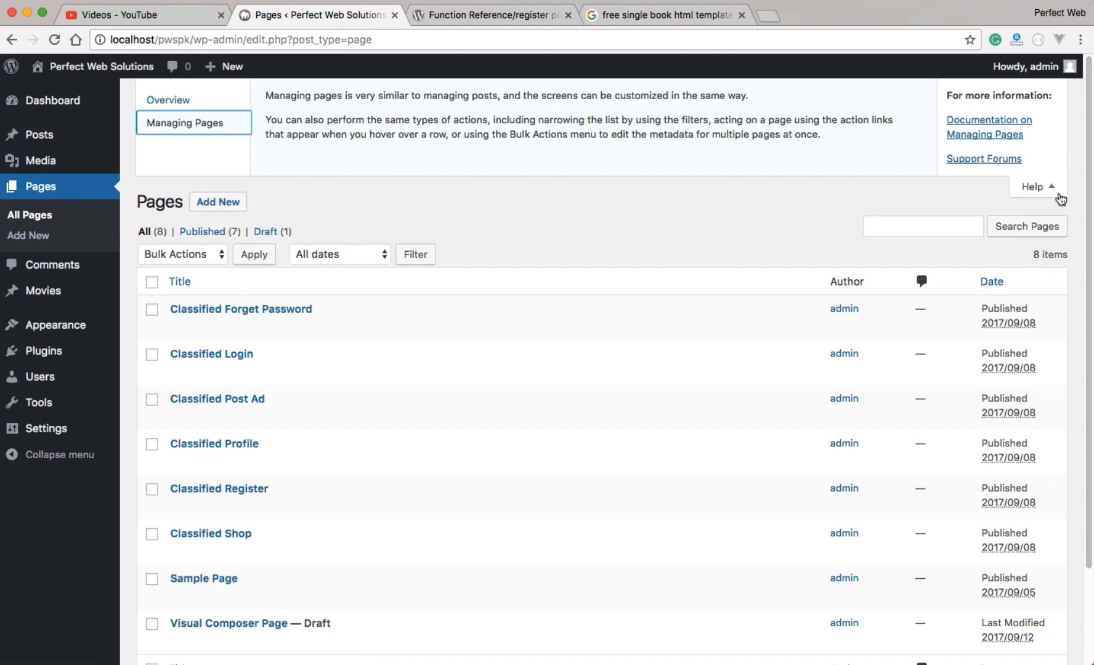
left_click(1037, 187)
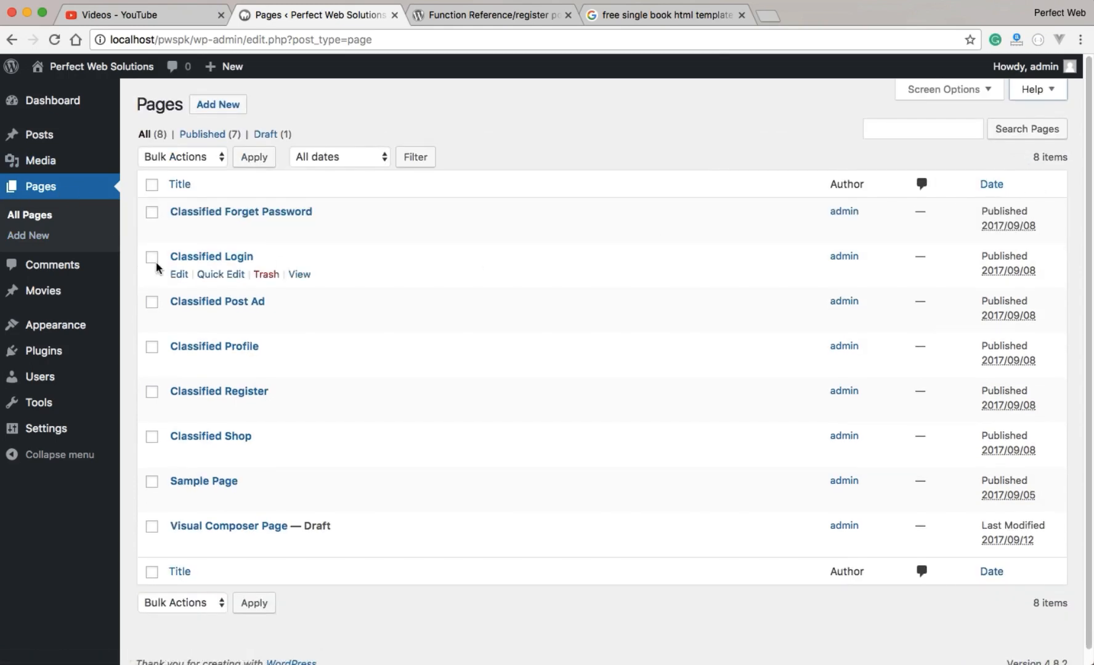
mouse_move(42, 291)
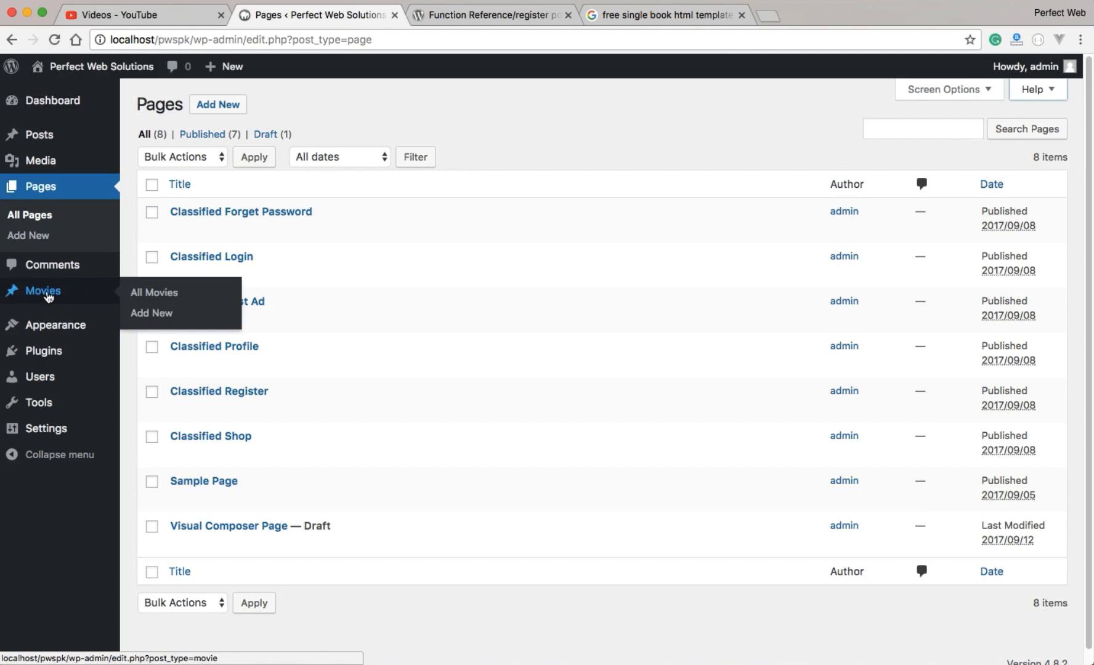
- Check the Movies screen options, then show the Posts list with its help panel open
left_click(175, 294)
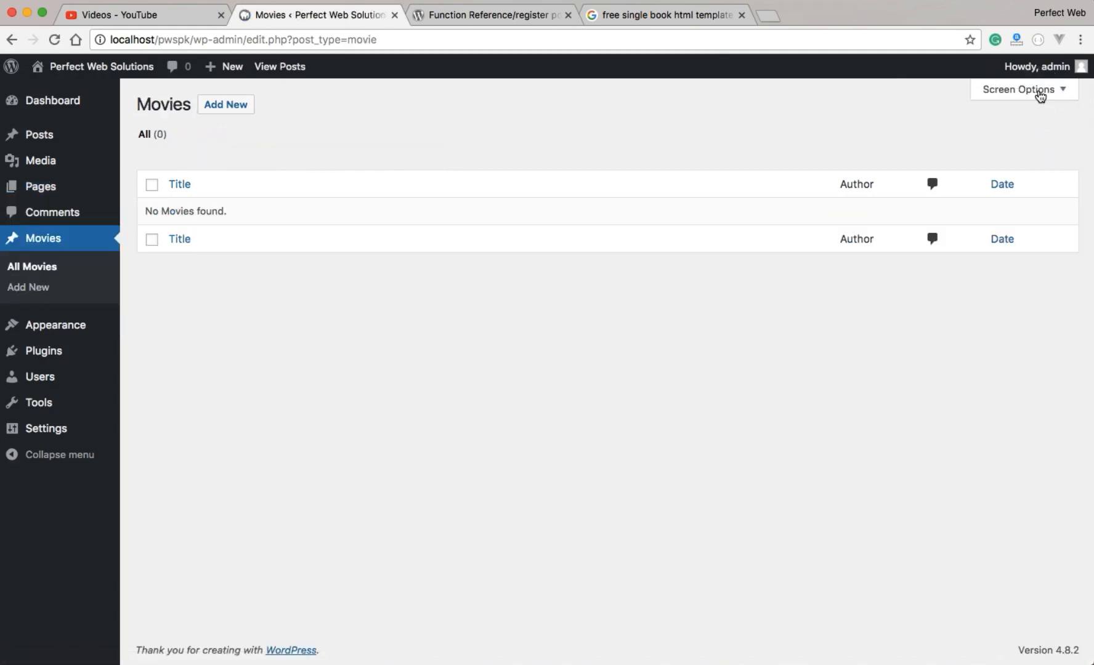
left_click(1049, 90)
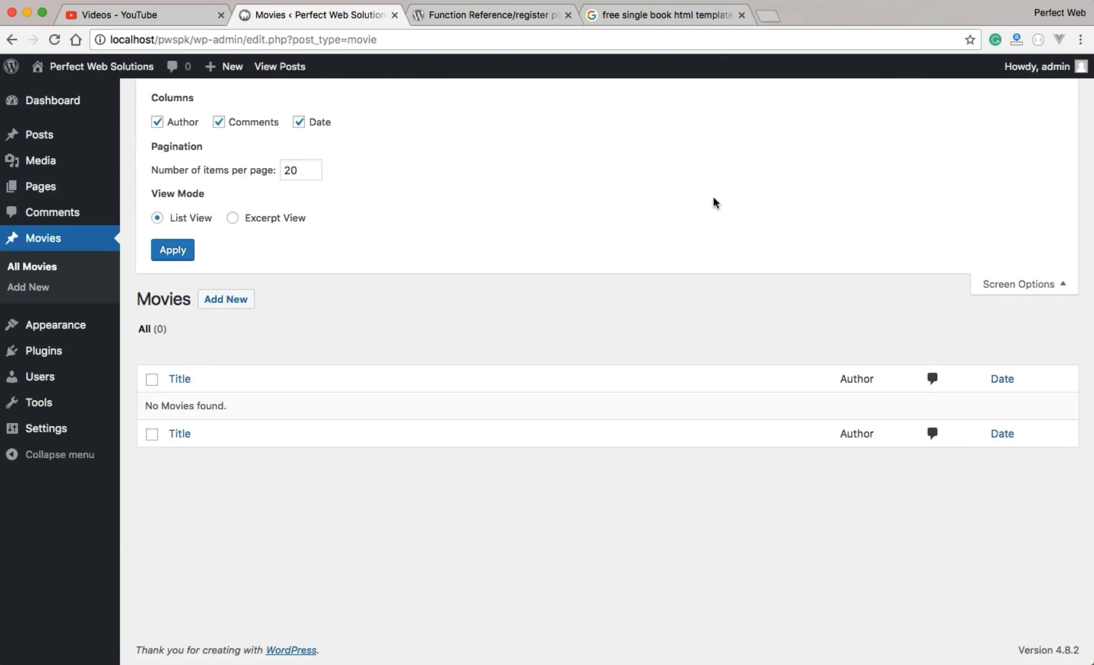
mouse_move(40, 186)
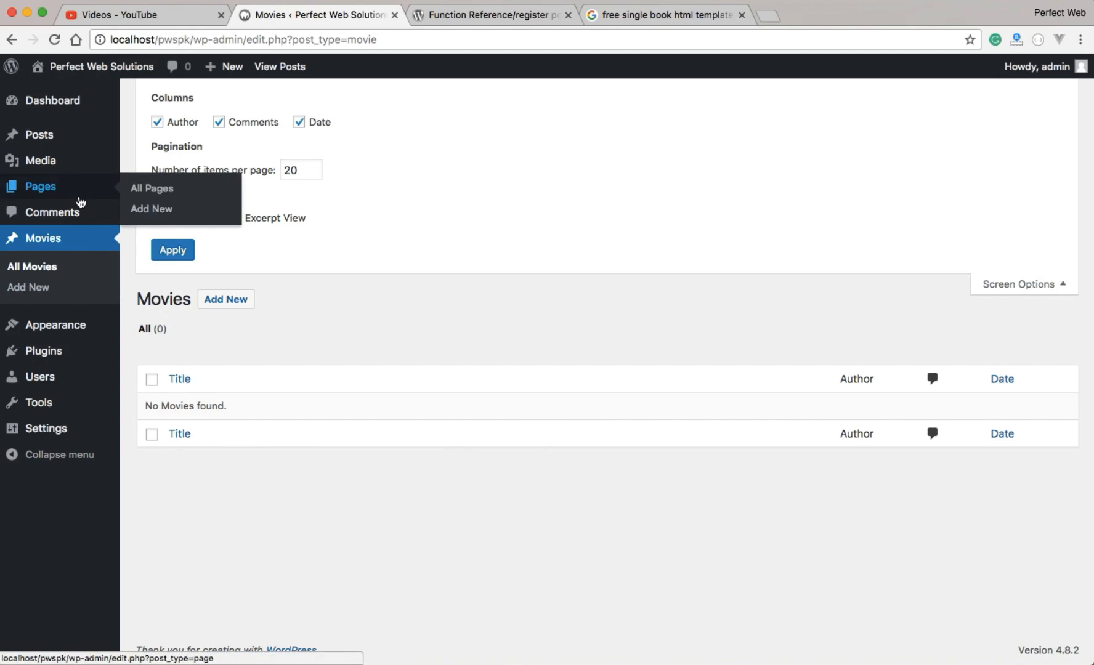
left_click(39, 134)
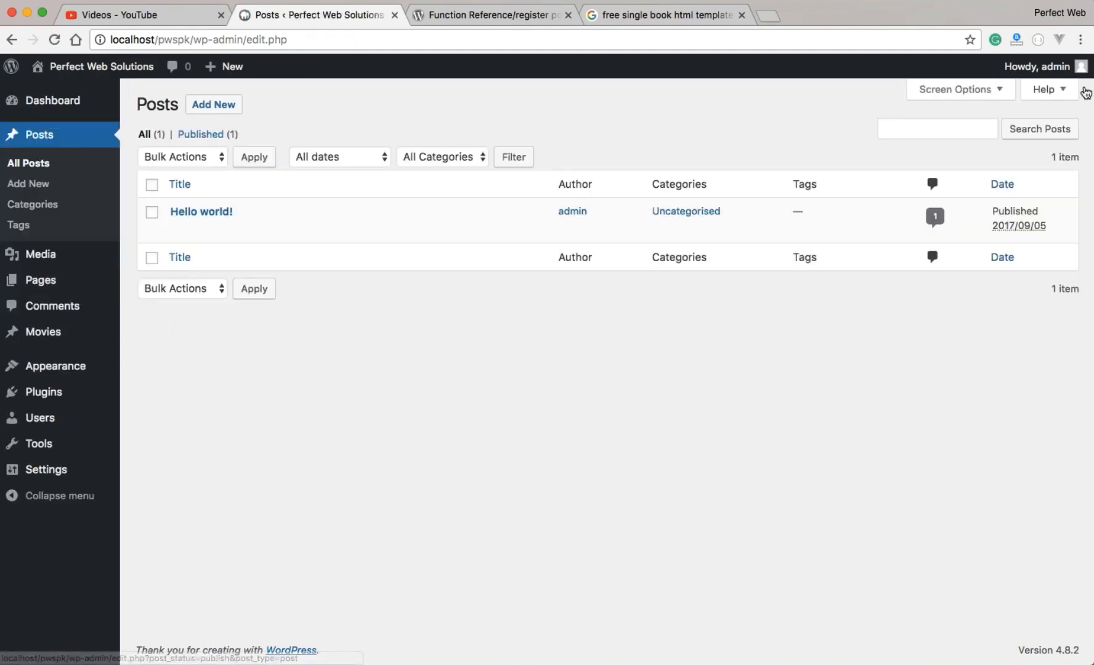
left_click(1047, 88)
- Browse the Screen Content, Available Actions, Bulk Actions and Overview topics, then return to Movies
left_click(183, 123)
left_click(186, 145)
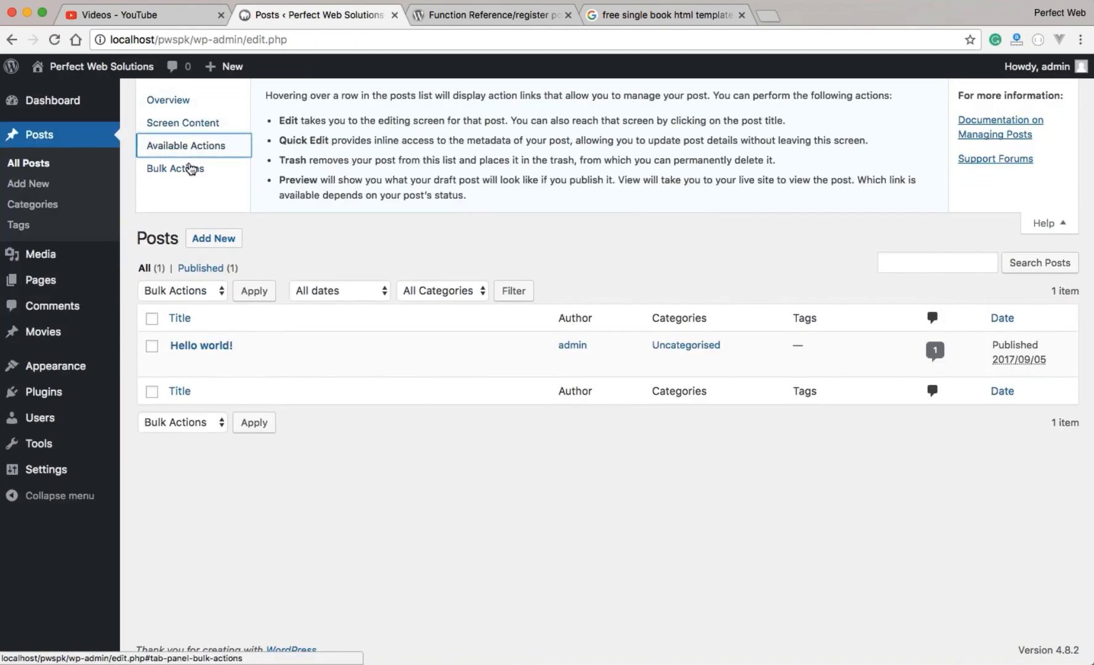
left_click(175, 168)
left_click(168, 99)
left_click(186, 145)
left_click(175, 169)
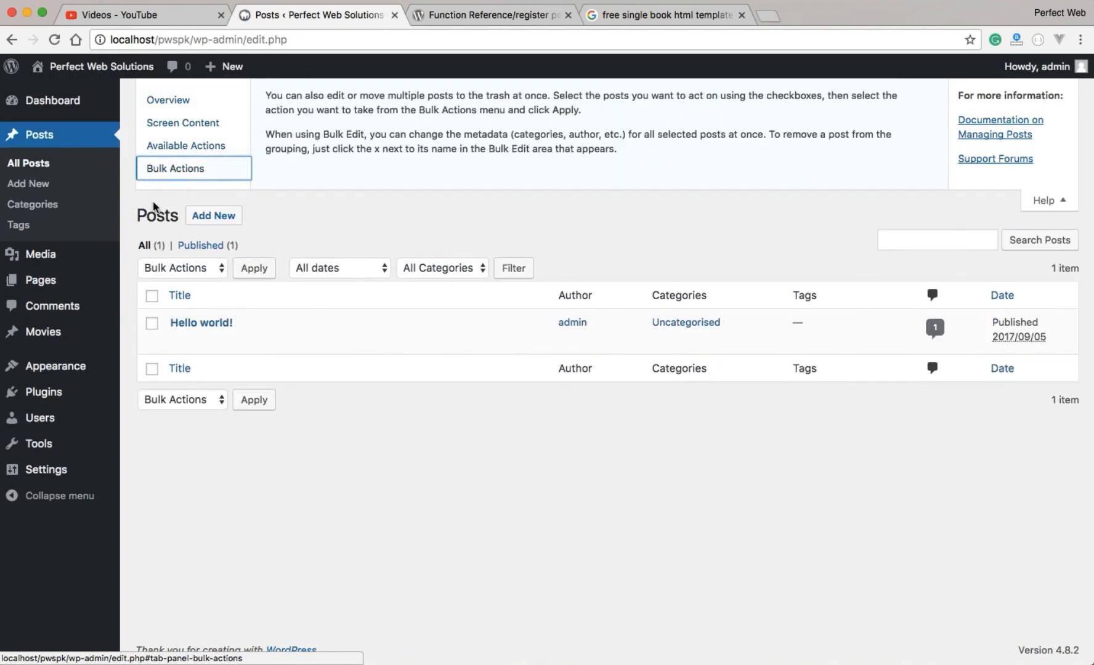
left_click(43, 332)
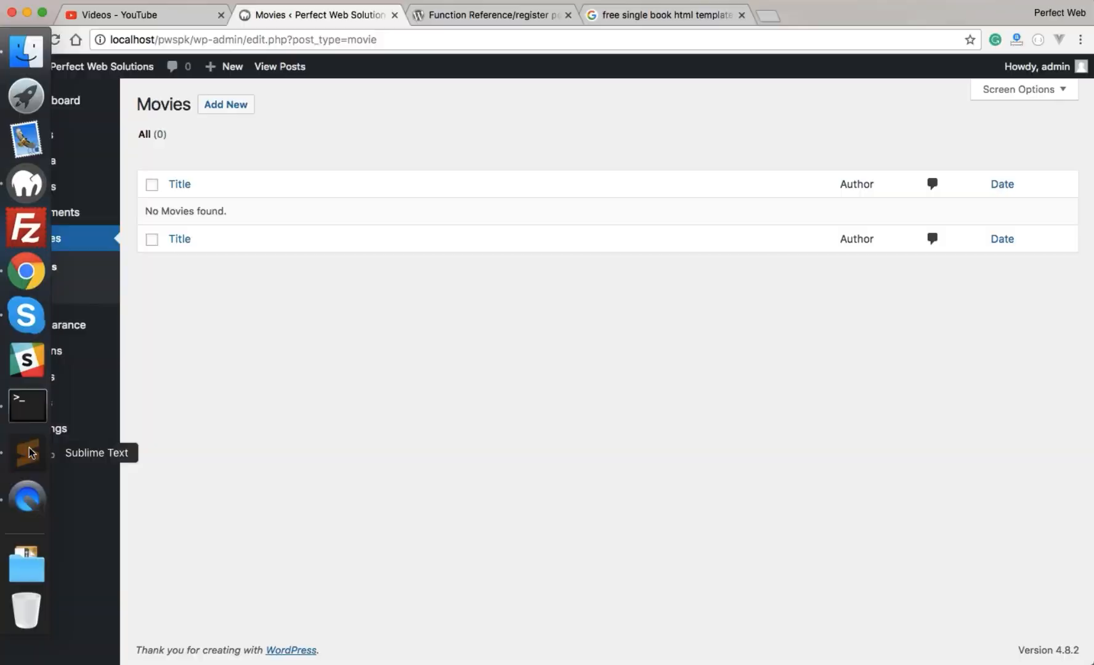
- In Sublime Text, close all open files and collapse the wp-content folder
left_click(30, 451)
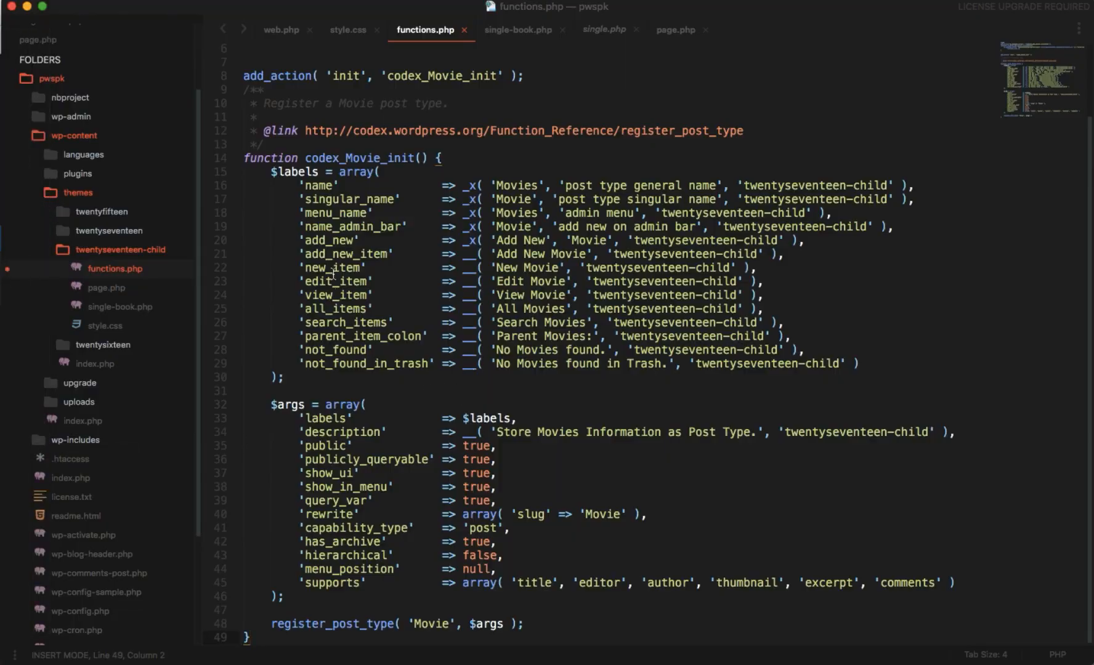
left_click(141, 5)
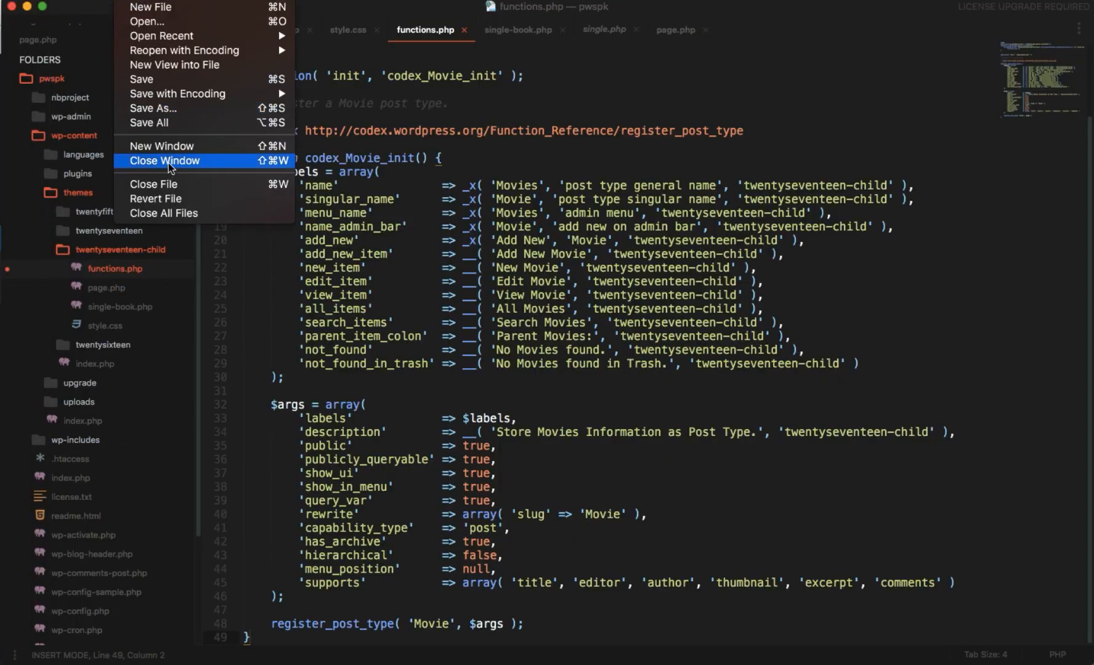
left_click(171, 214)
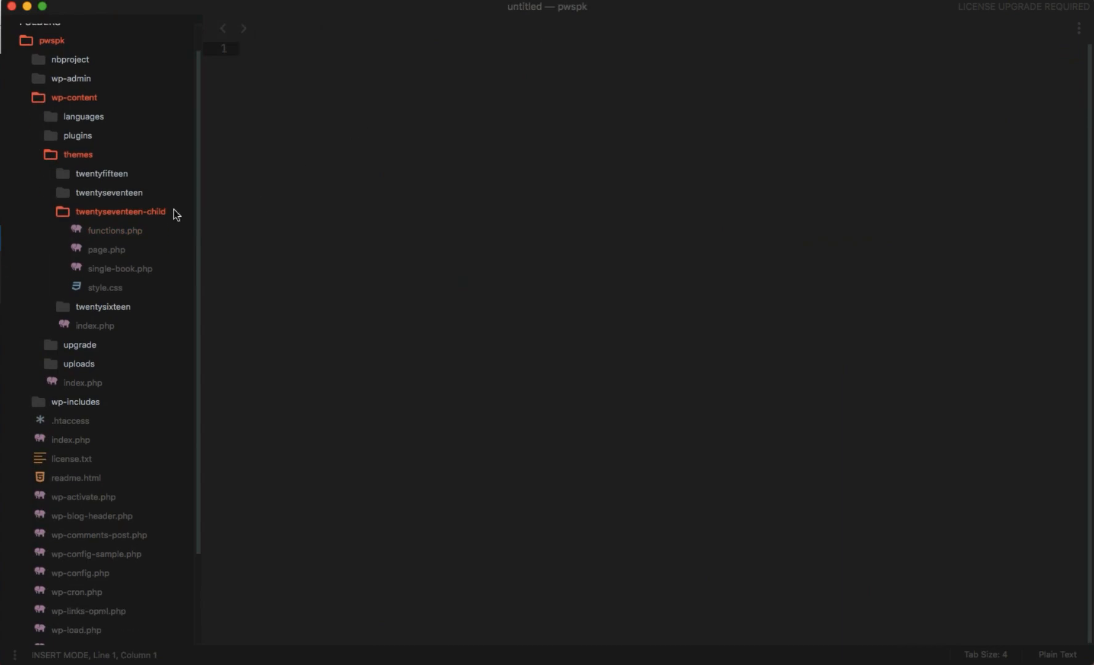
left_click(84, 96)
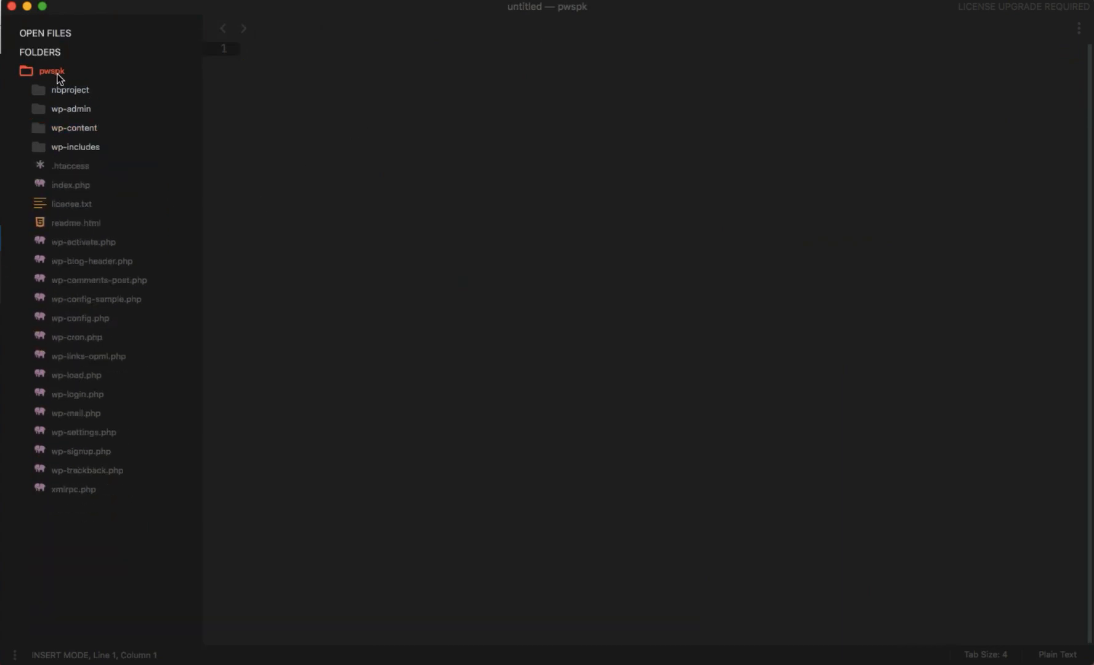
- Reposition the editor window and switch back to the browser's Movies screen
left_click_drag(160, 20, 157, 17)
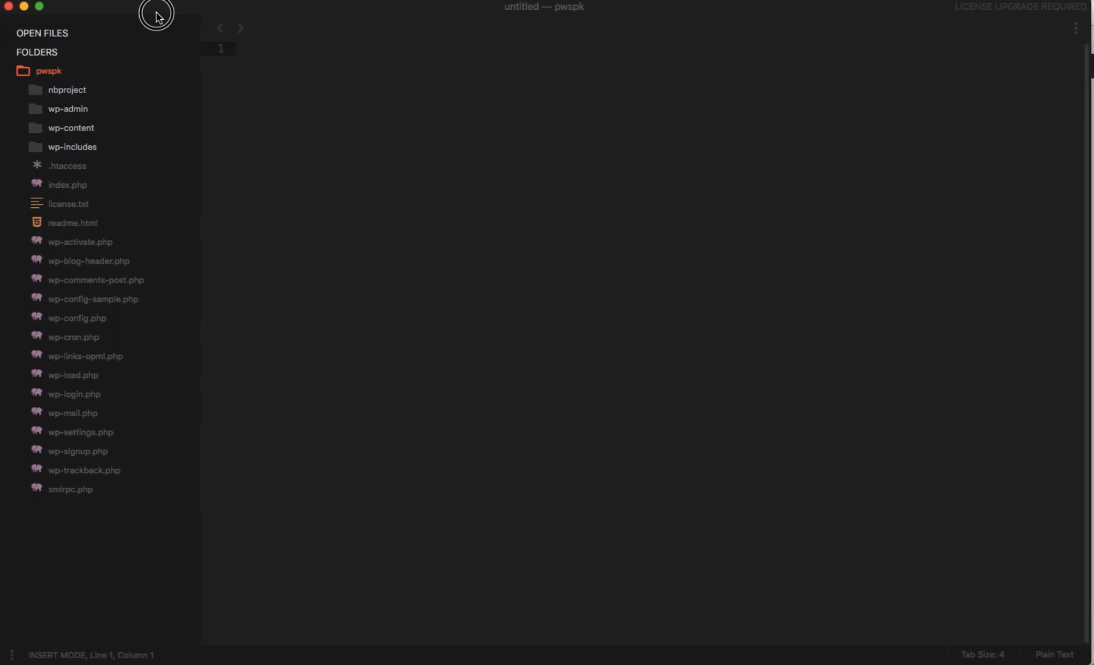
left_click_drag(1091, 375, 1090, 376)
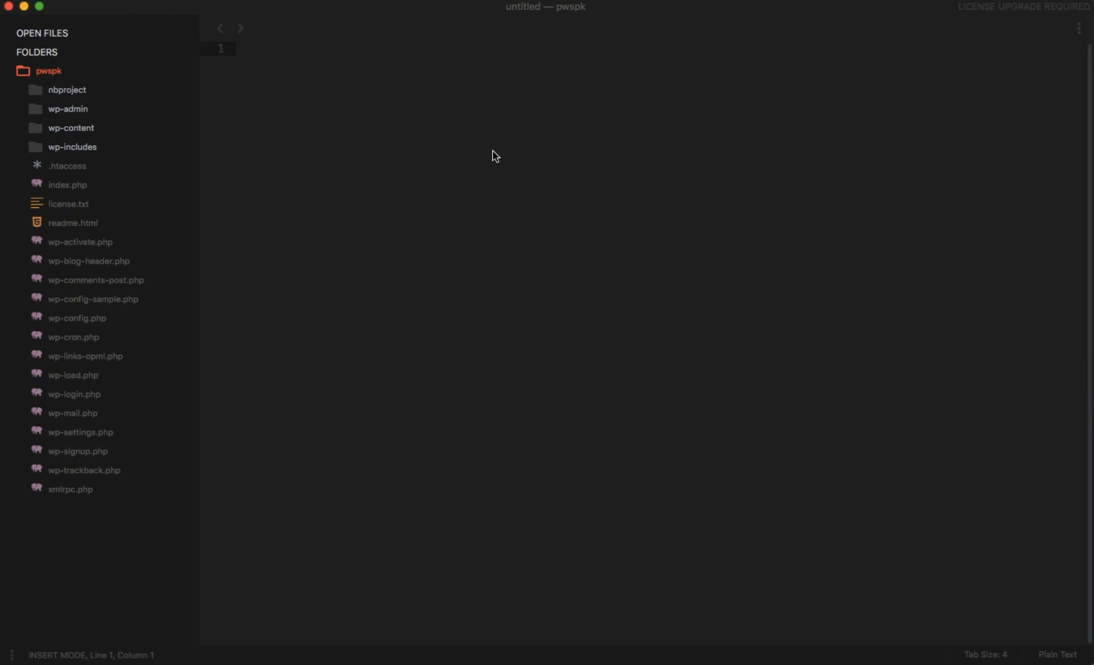
mouse_move(2, 342)
left_click(19, 449)
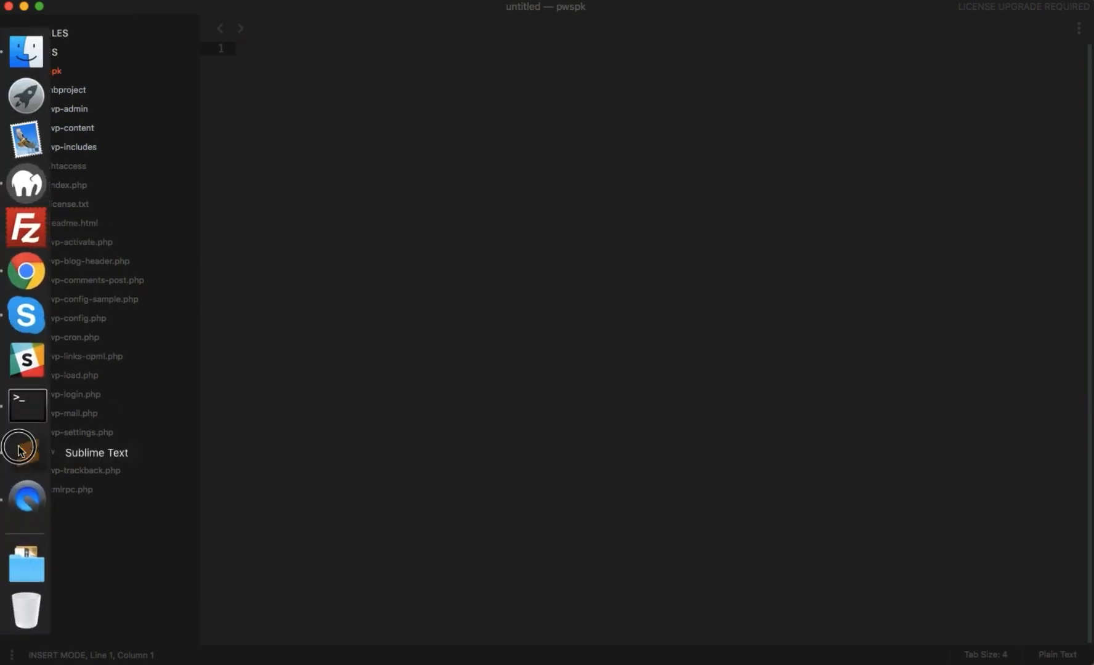
left_click(26, 272)
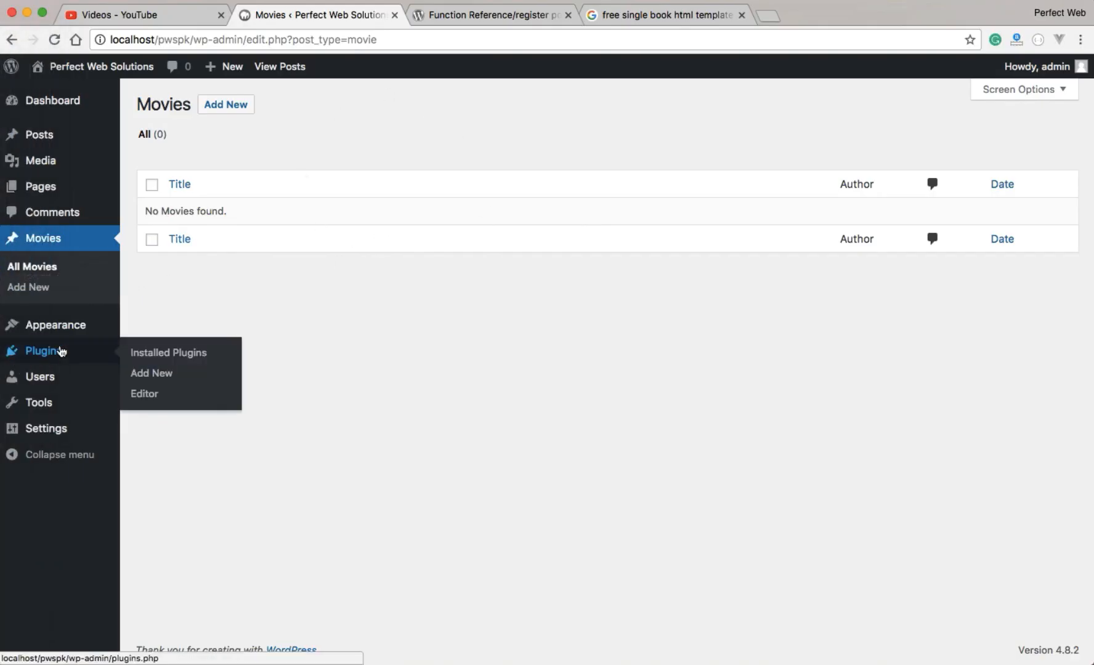
- Load the child theme's functions.php in WordPress's Appearance theme editor
mouse_move(56, 325)
left_click(145, 432)
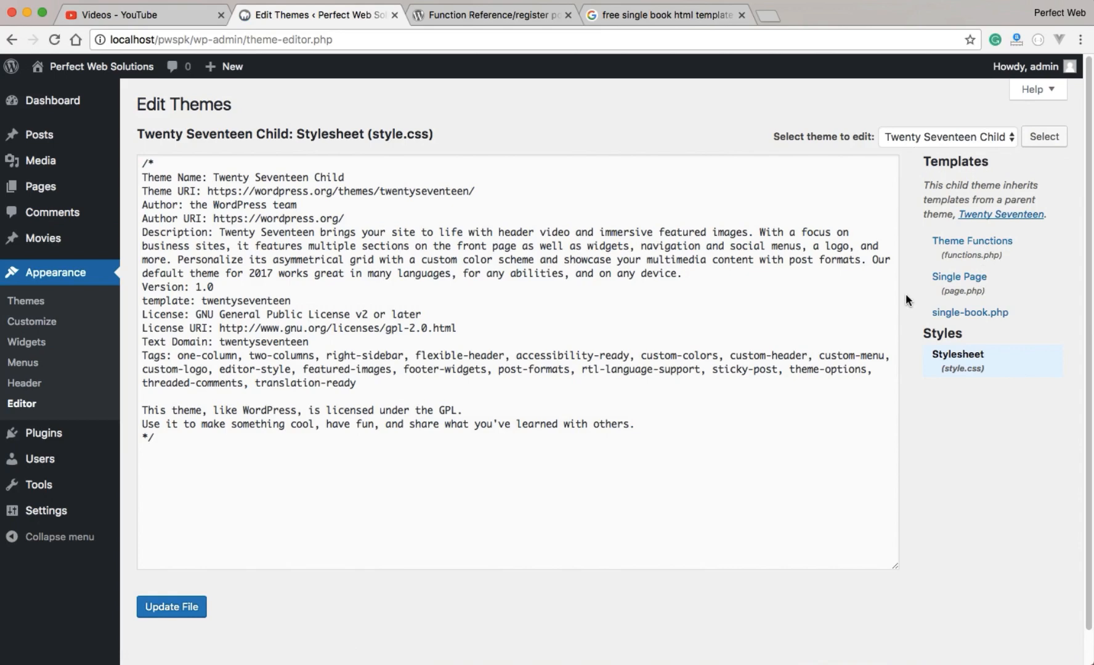
left_click(970, 247)
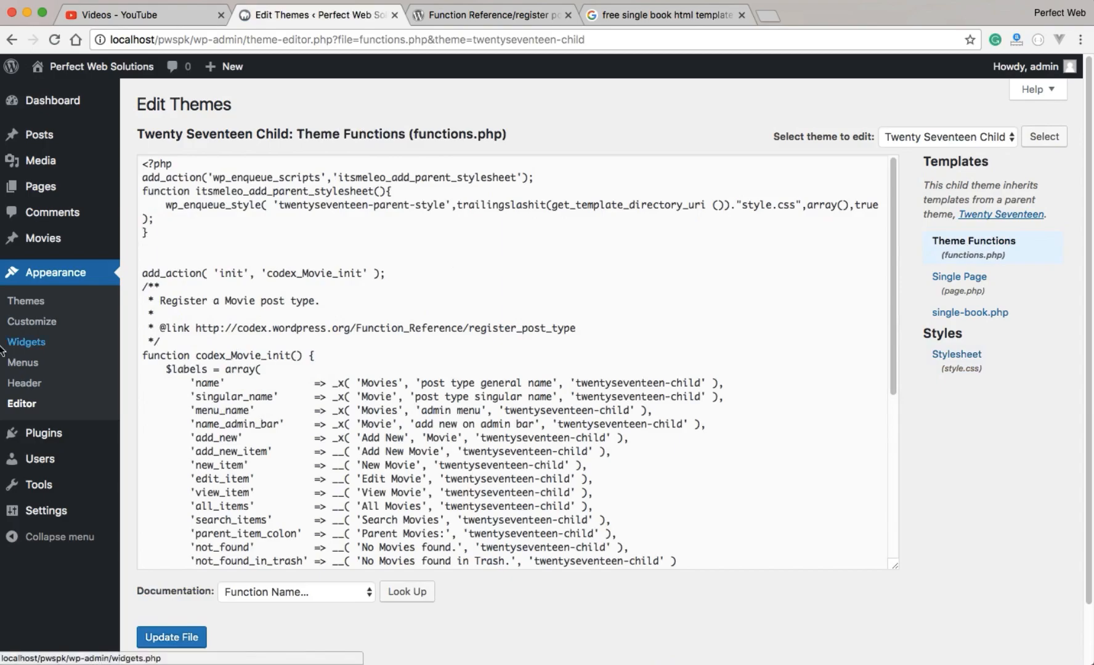
mouse_move(2, 346)
left_click(24, 445)
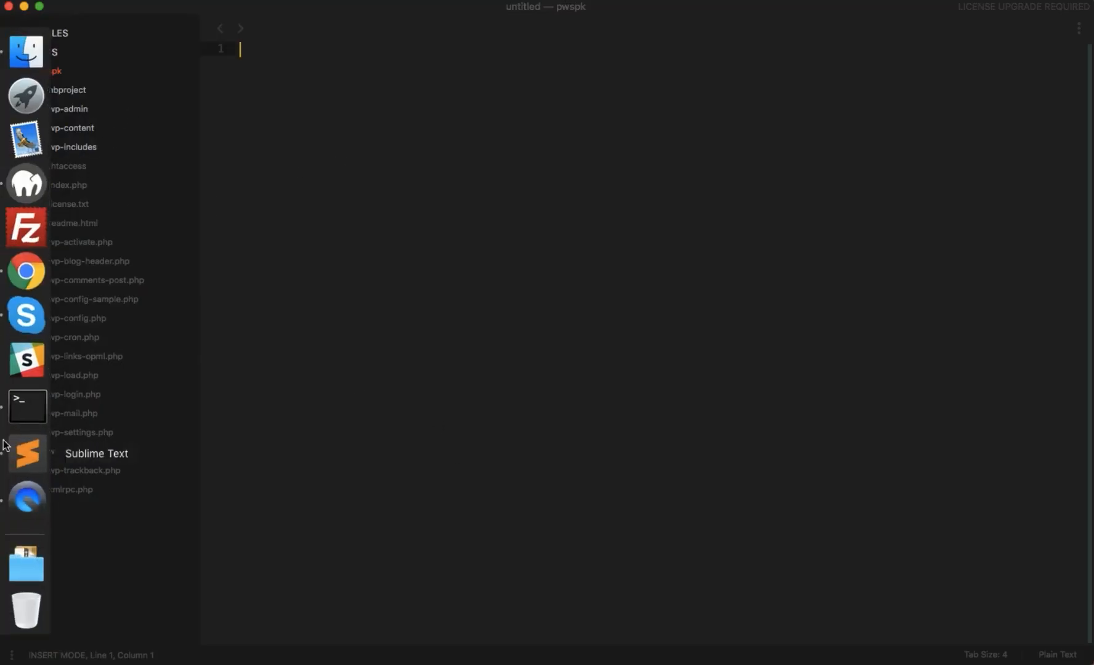
left_click(26, 271)
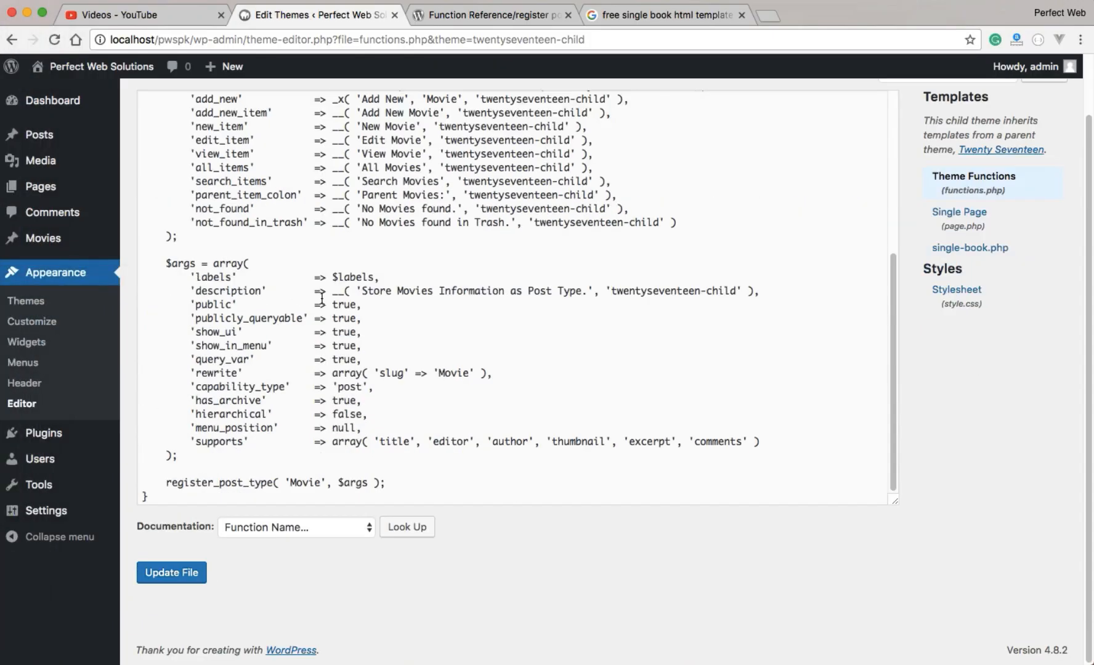
scroll(211, 244, "up", 5)
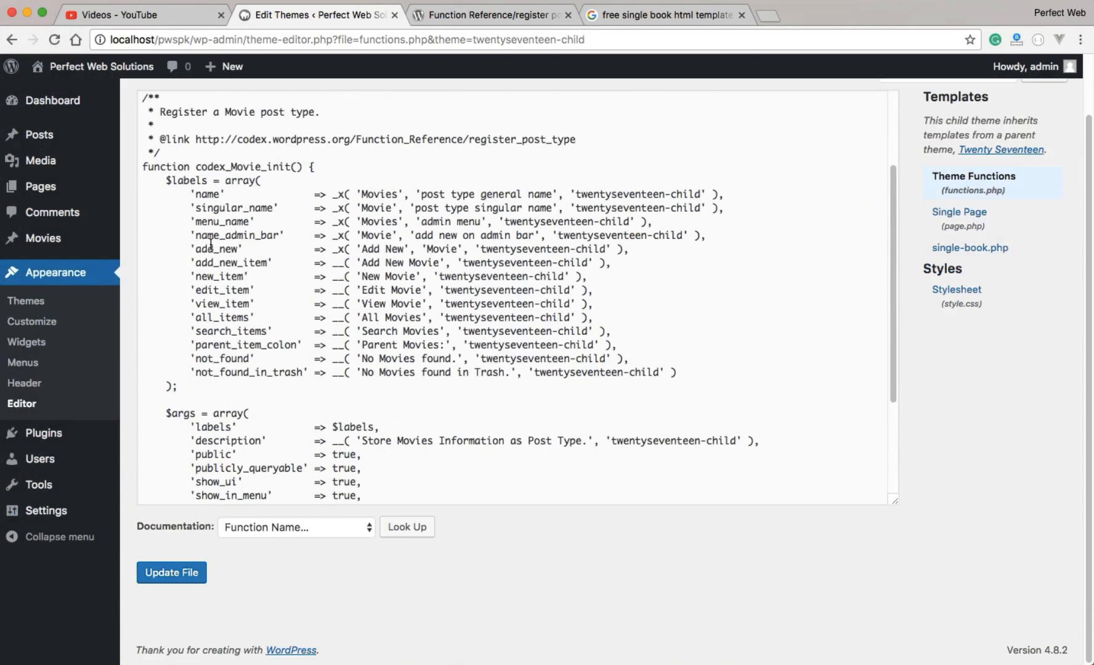
scroll(366, 236, "down", 5)
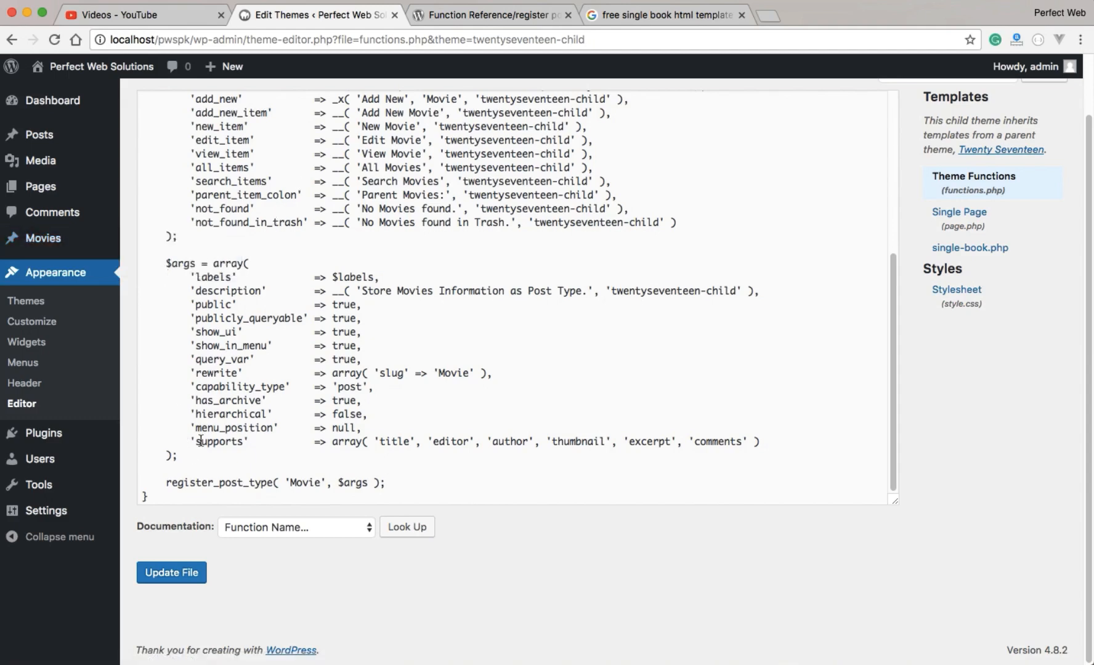
- Add function pwspk_screen_help_for_movies() with $screen = get_current_screen(); and update the file
left_click(175, 497)
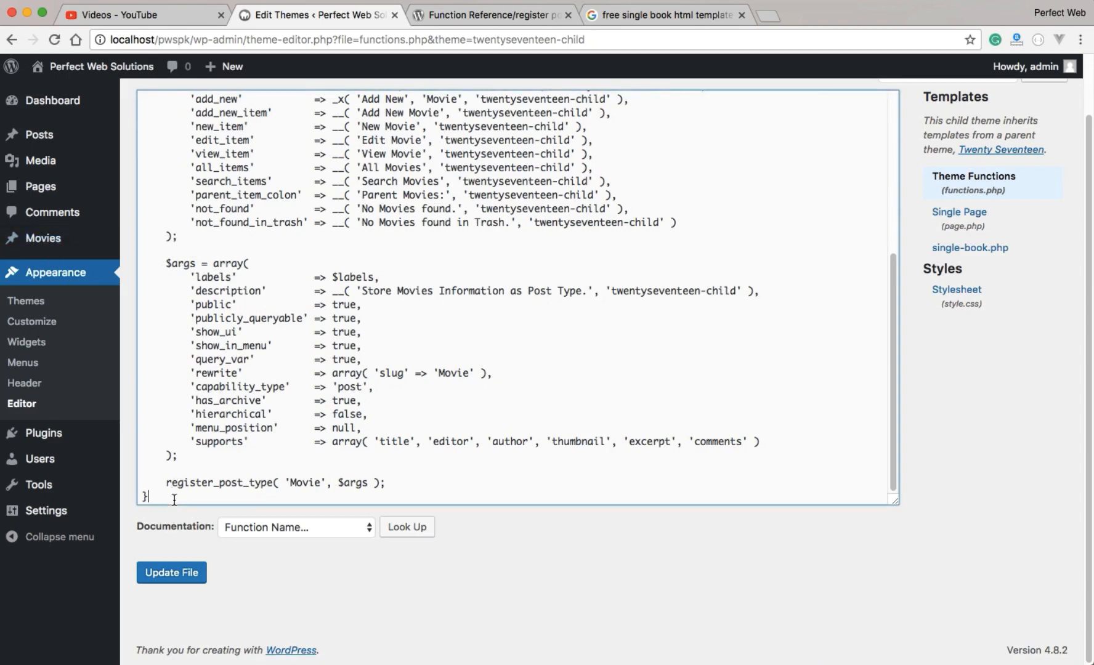
key("Return")
key("Return")
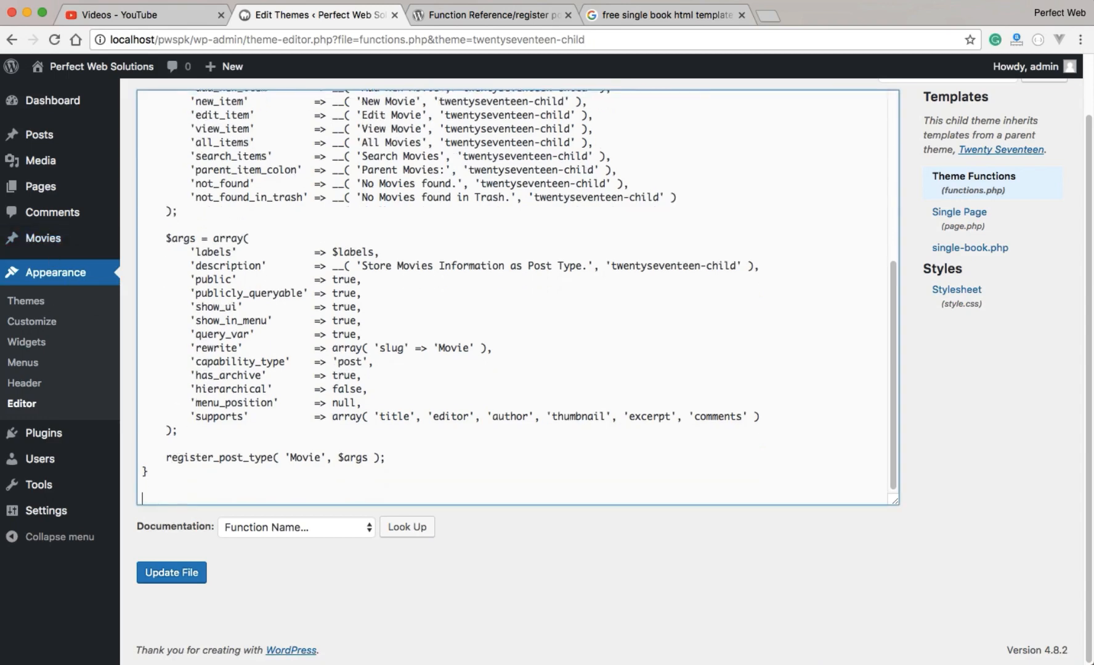
type("function itsm")
key("BackSpace")
key("BackSpace")
key("BackSpace")
type("pw")
type("spk_")
type("screen_help")
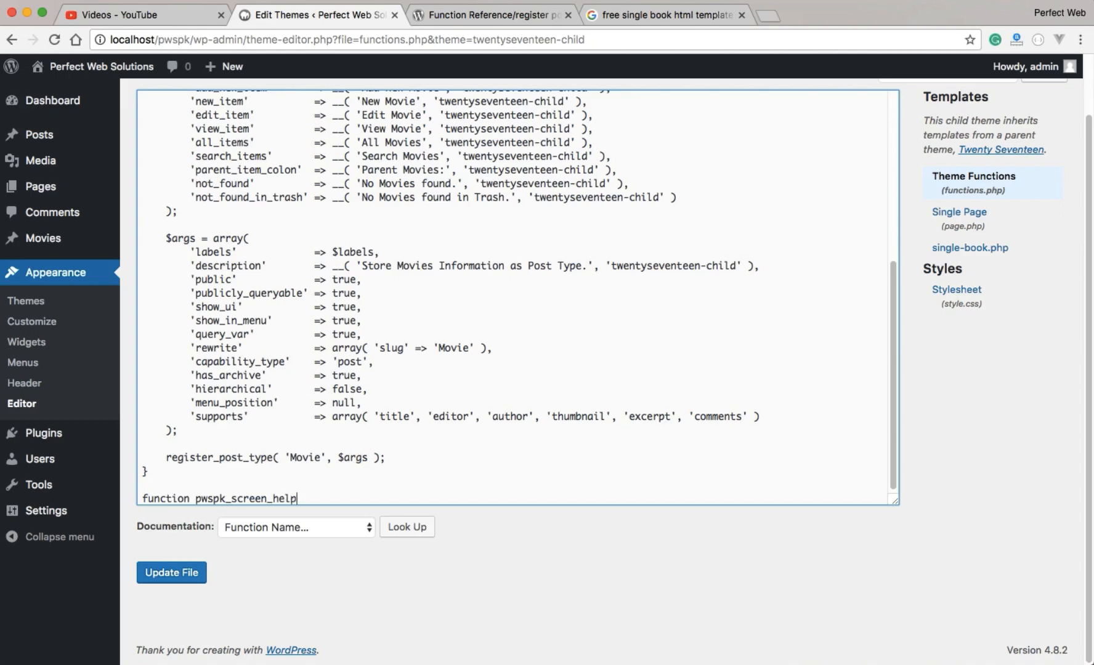
type("_form")
type("_mvoi")
type("ovies(){")
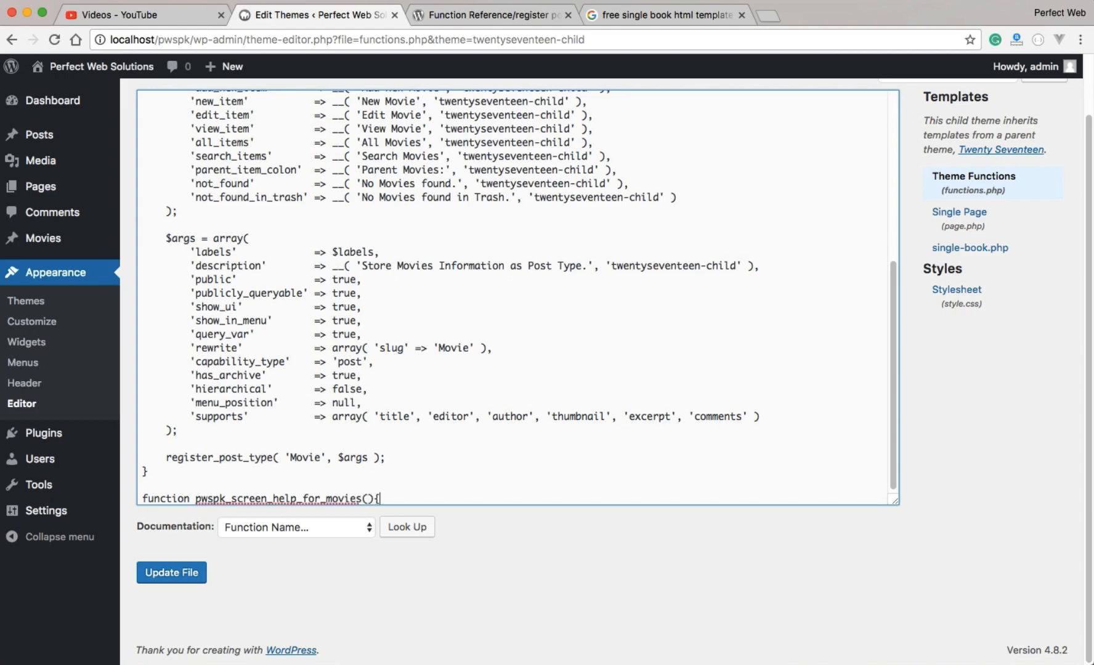
key("Return")
key("Return")
type("$sc")
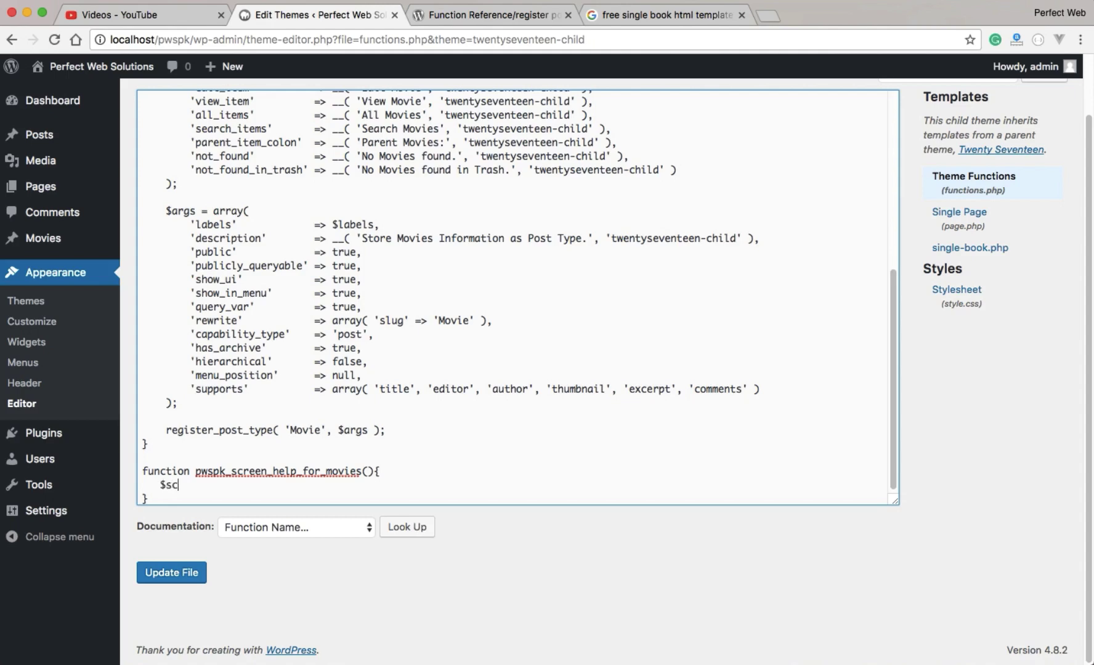
type("reen = ")
type("get_cur")
type("rent_screen(")
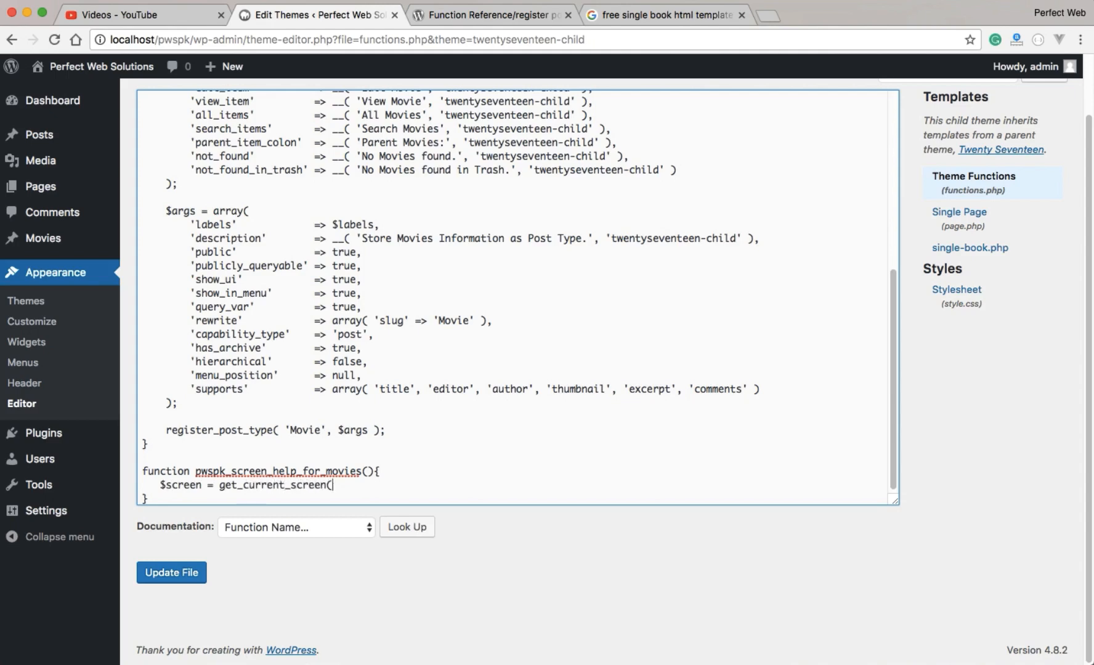
type(");")
left_click(172, 573)
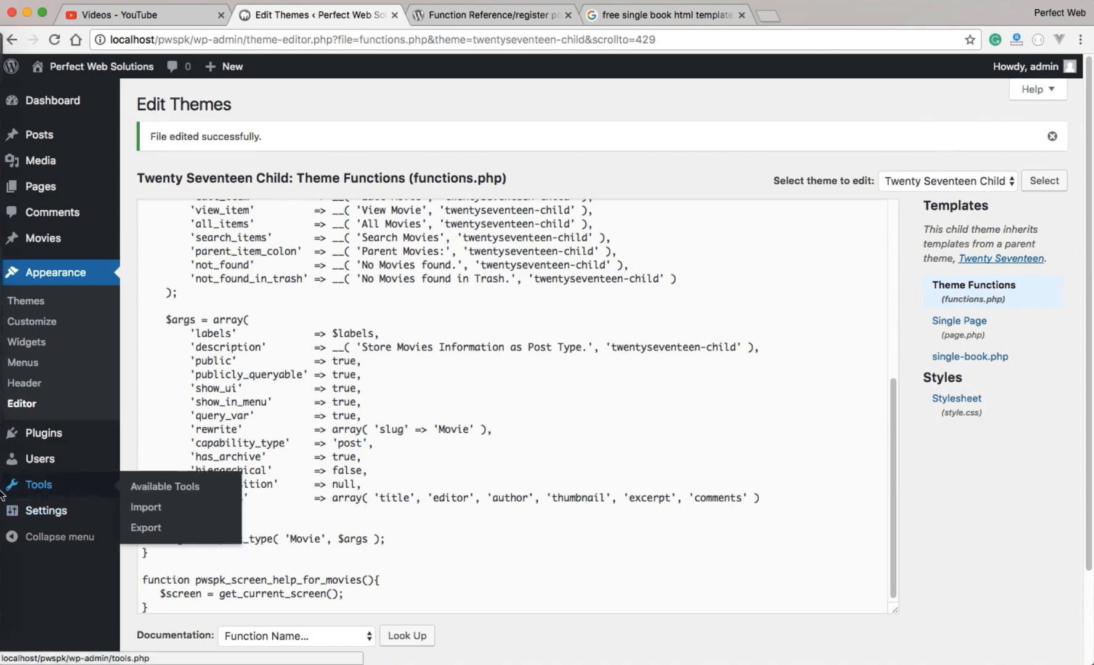
- In Sublime Text, open wp-content/themes/twentyseventeen-child/functions.php at the get_current_screen line
left_click(29, 450)
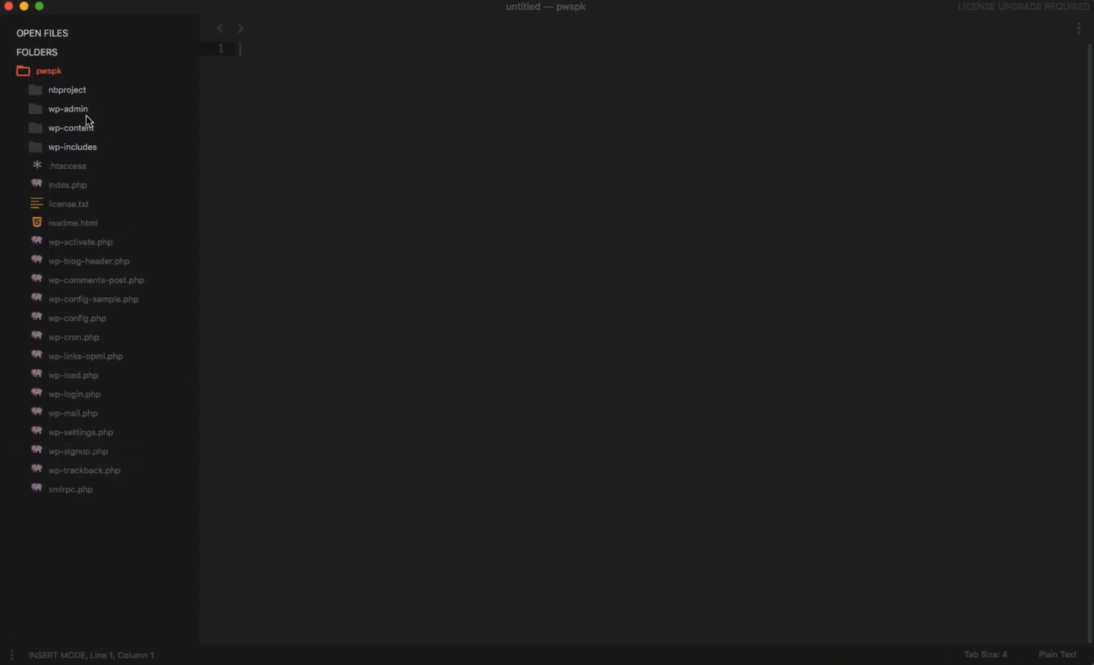
left_click(77, 129)
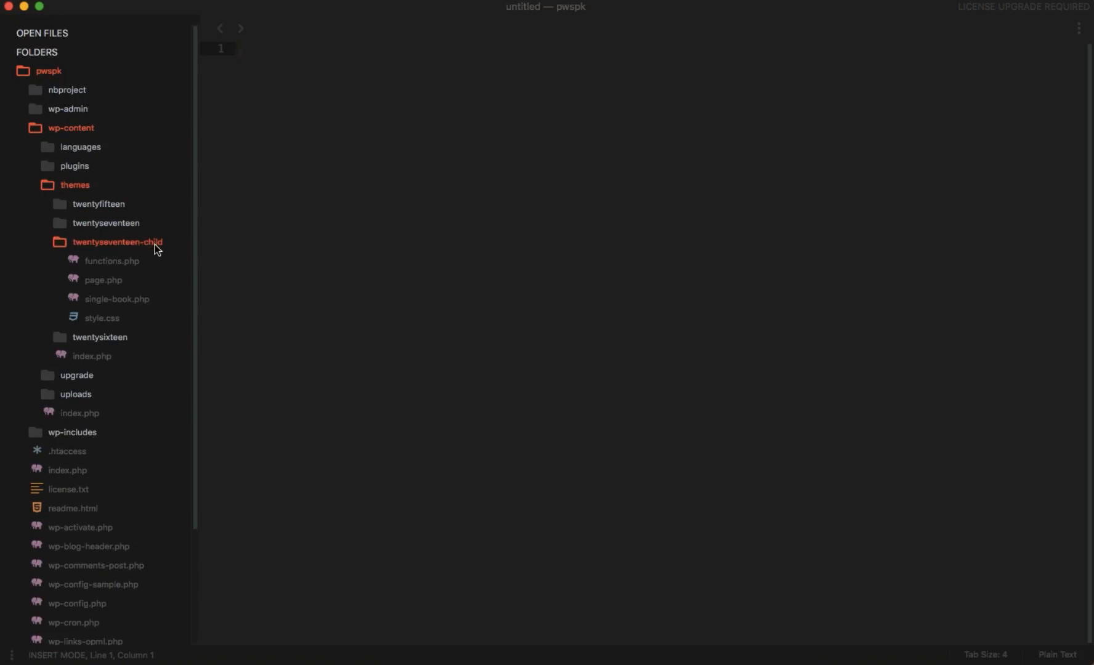
left_click(111, 260)
scroll(556, 342, "down", 3)
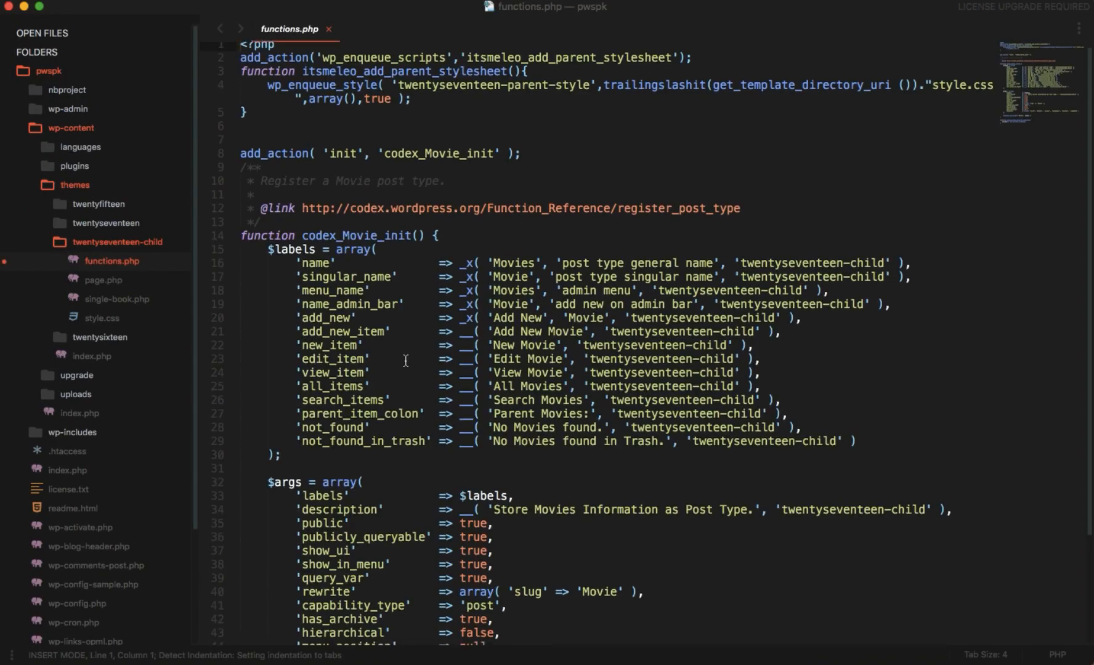
left_click_drag(254, 623, 526, 623)
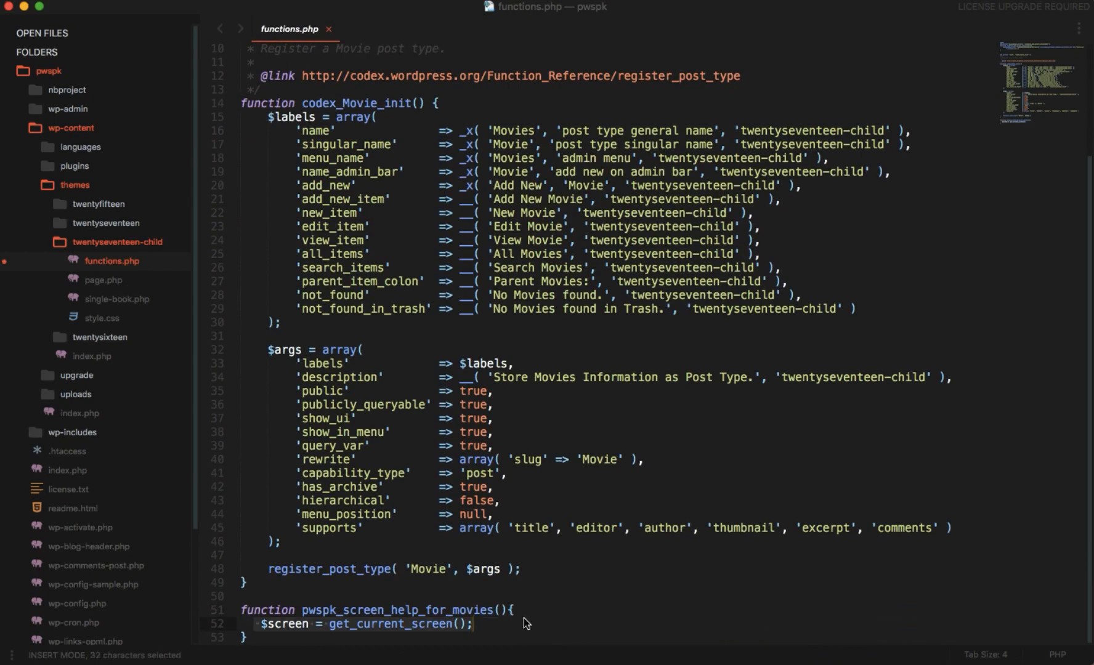
left_click(517, 623)
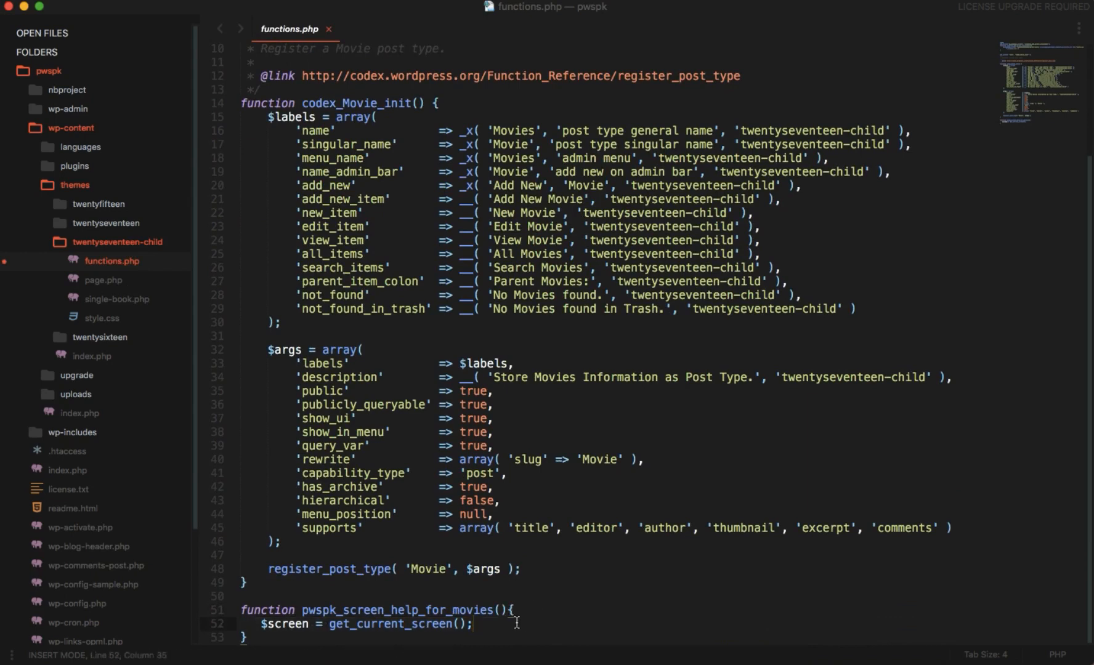
- Enlarge the code text and add blank lines after the $screen line
key("super+equal")
key("super+equal")
key("super+equal")
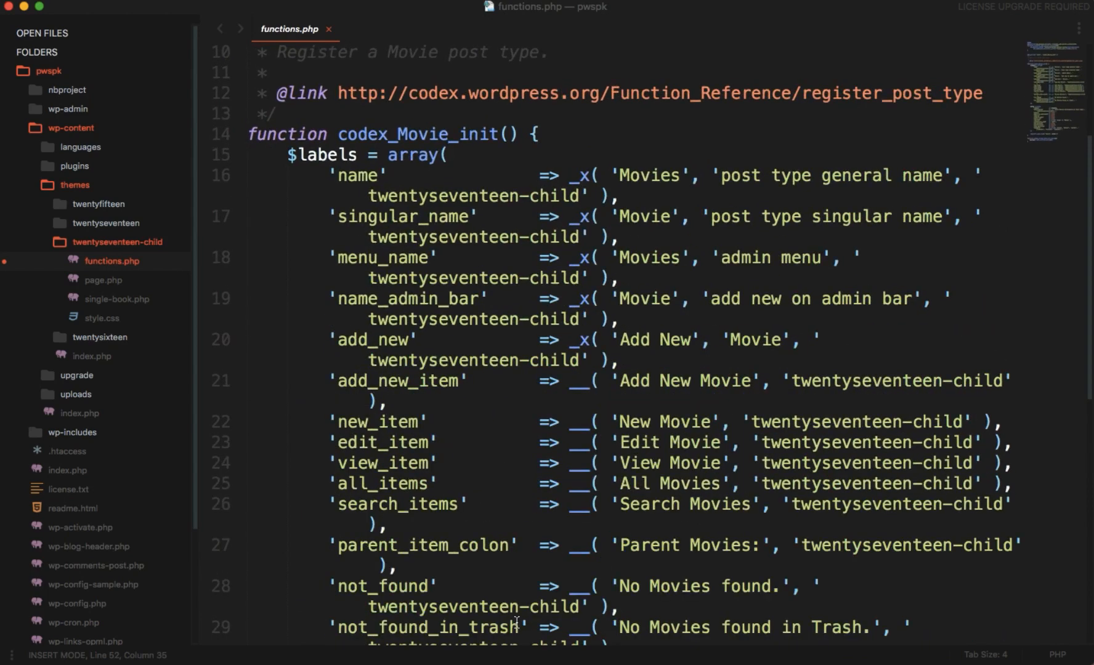
key("super+equal")
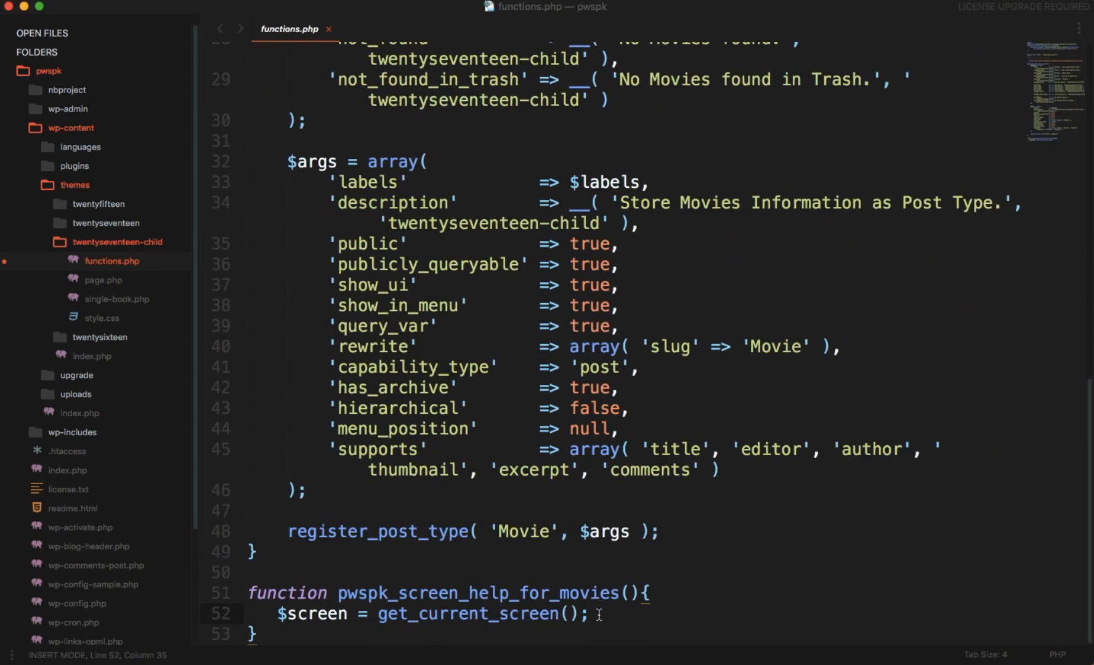
key("Return")
key("Down")
- On line 53 start $args as a short-syntax [ ] array, dropping the array() call
key("Return")
key("Return")
key("Return")
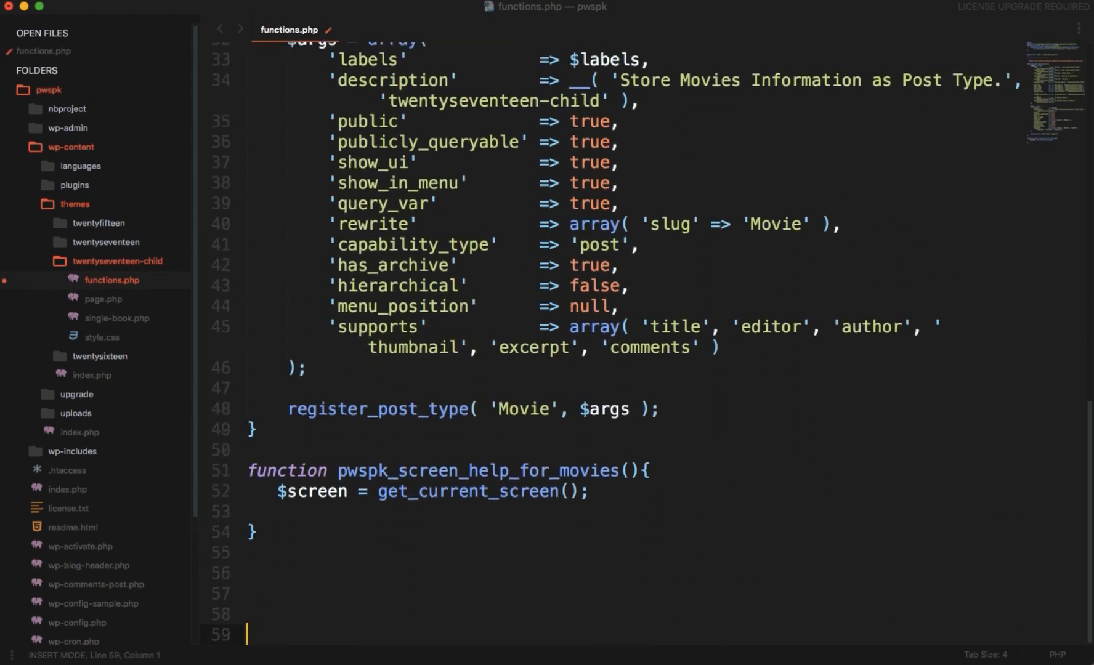
key("Return")
key("Return")
key("Return")
left_click(368, 513)
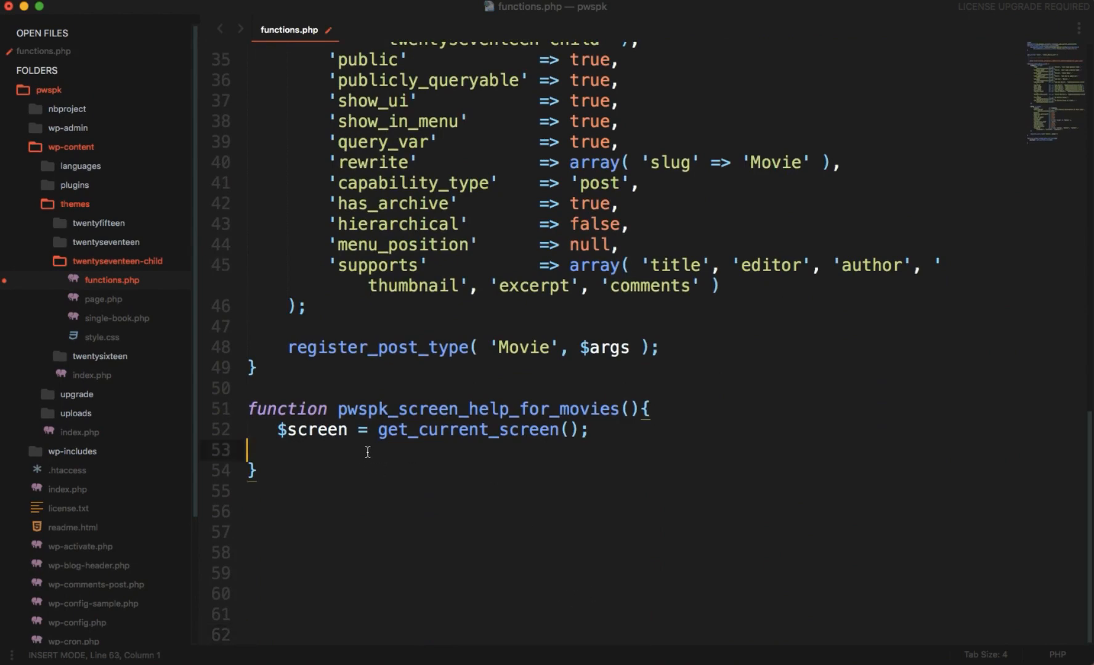
key("Tab")
type("$a")
type("rgs =")
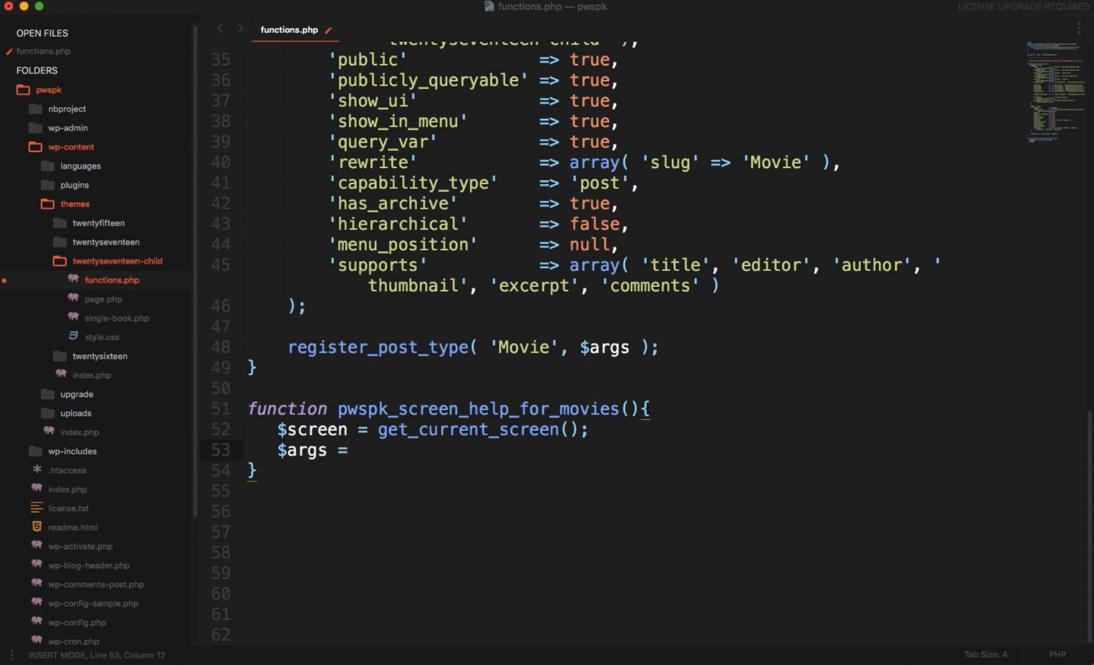
type(" arr")
key("BackSpace")
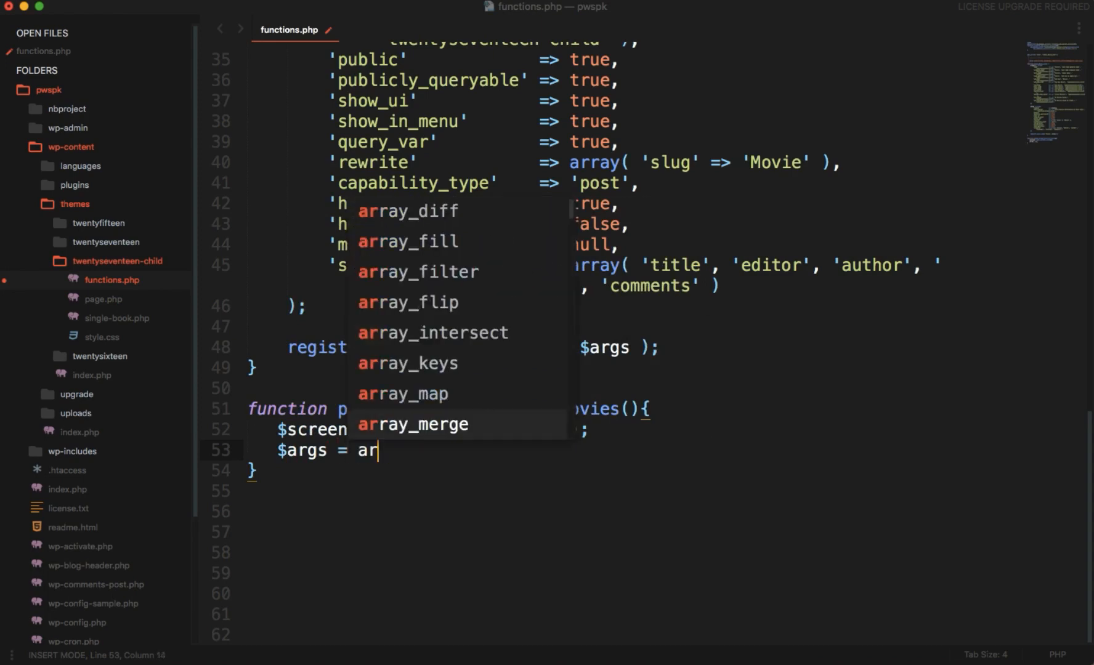
key("BackSpace")
type("arr")
key("BackSpace")
key("BackSpace")
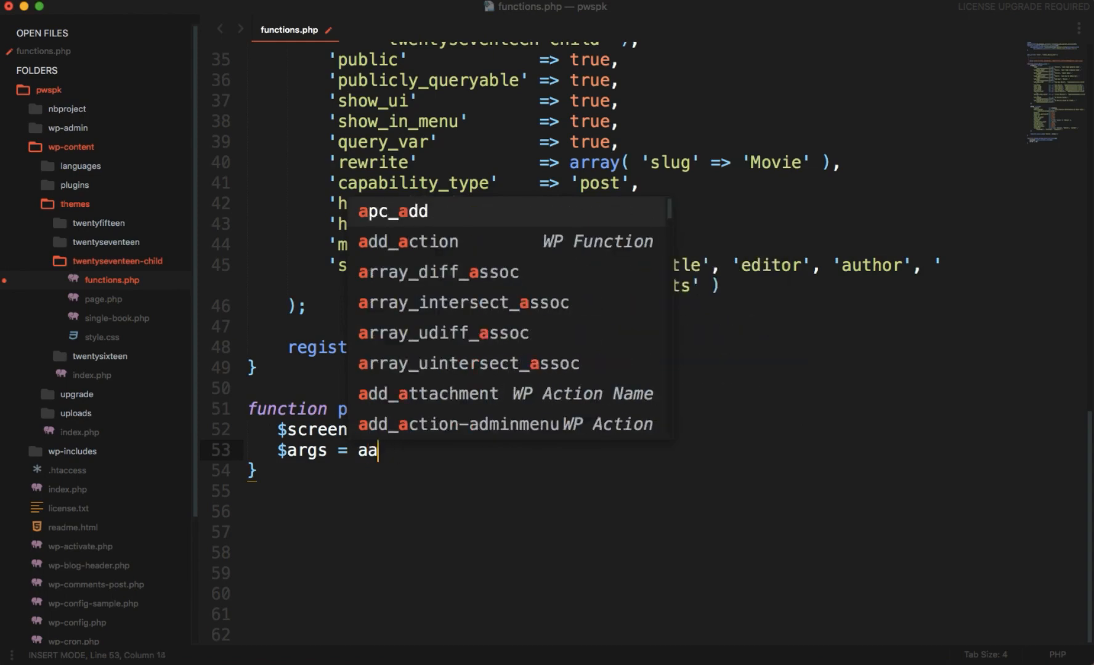
key("BackSpace")
type("rray9")
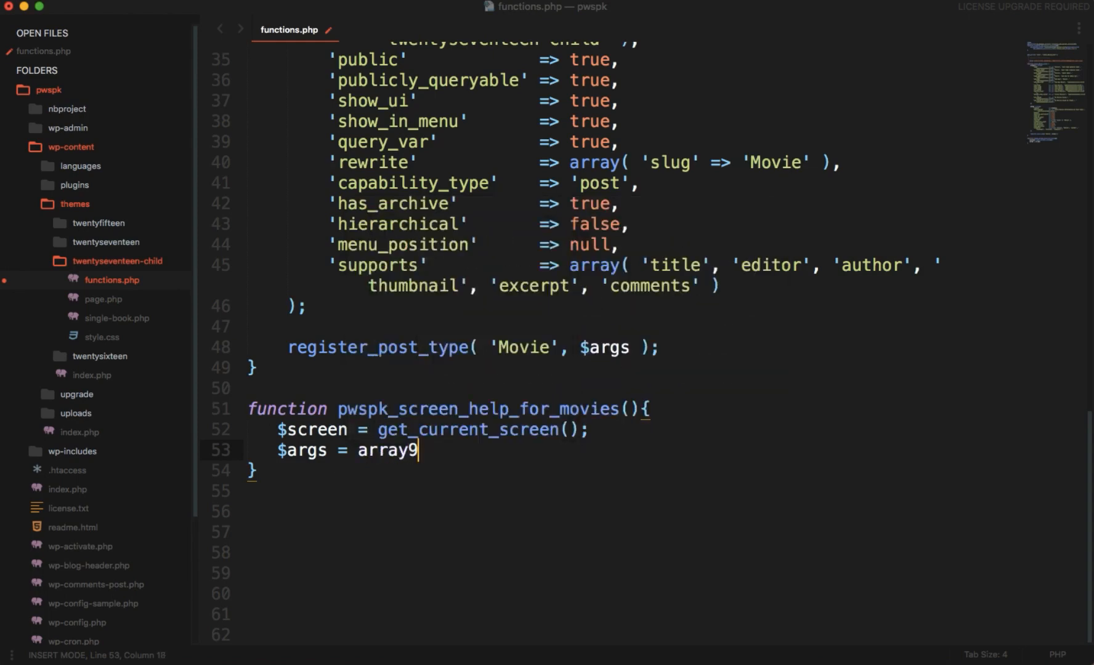
key("BackSpace")
type("() [")
key("Right")
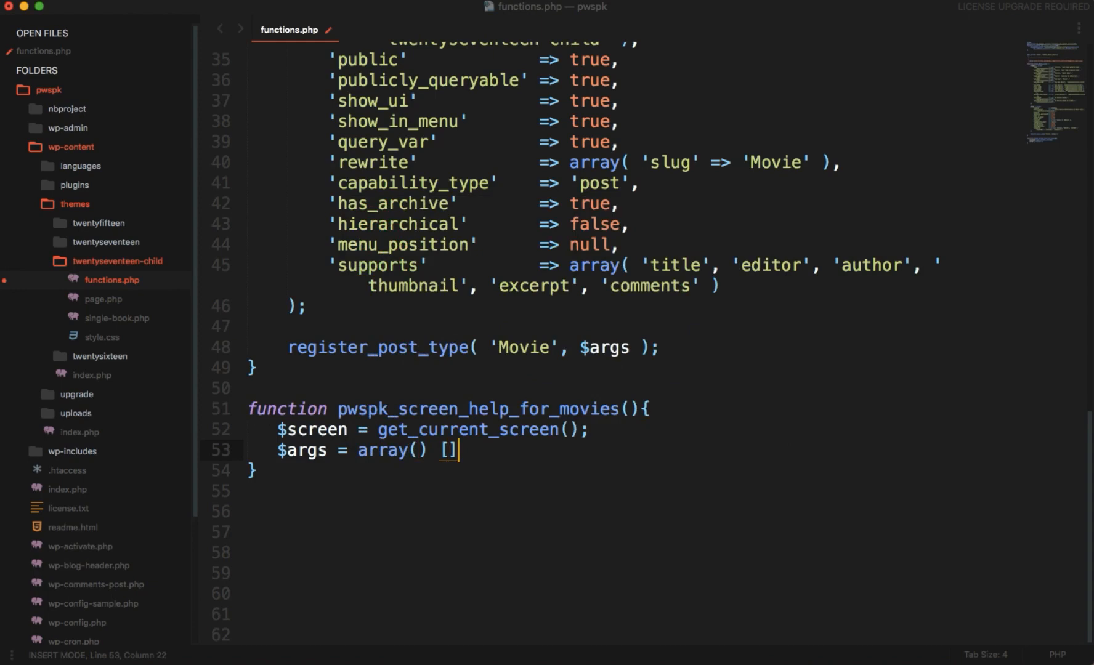
key("Left")
key("BackSpace")
key("BackSpace")
key("BackSpace")
key("BackSpace")
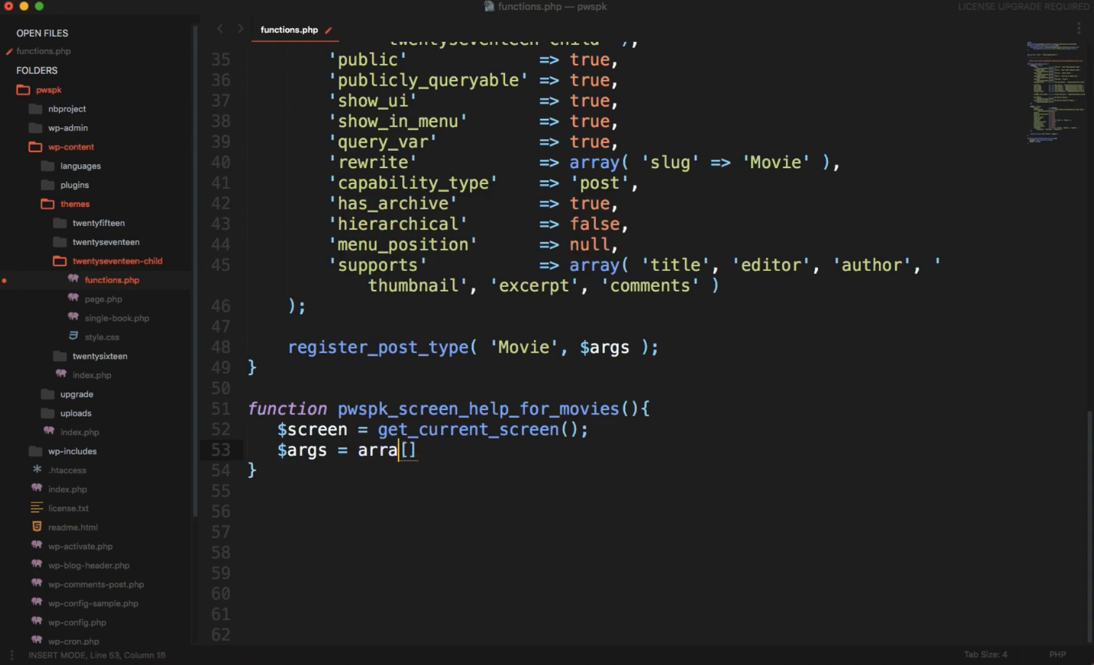
key("BackSpace")
key("BackSpace")
key("BackSpace")
key("BackSpace")
- Split the brackets onto separate lines and begin the 'id' => 'unique_movie_id' entry
key("Return")
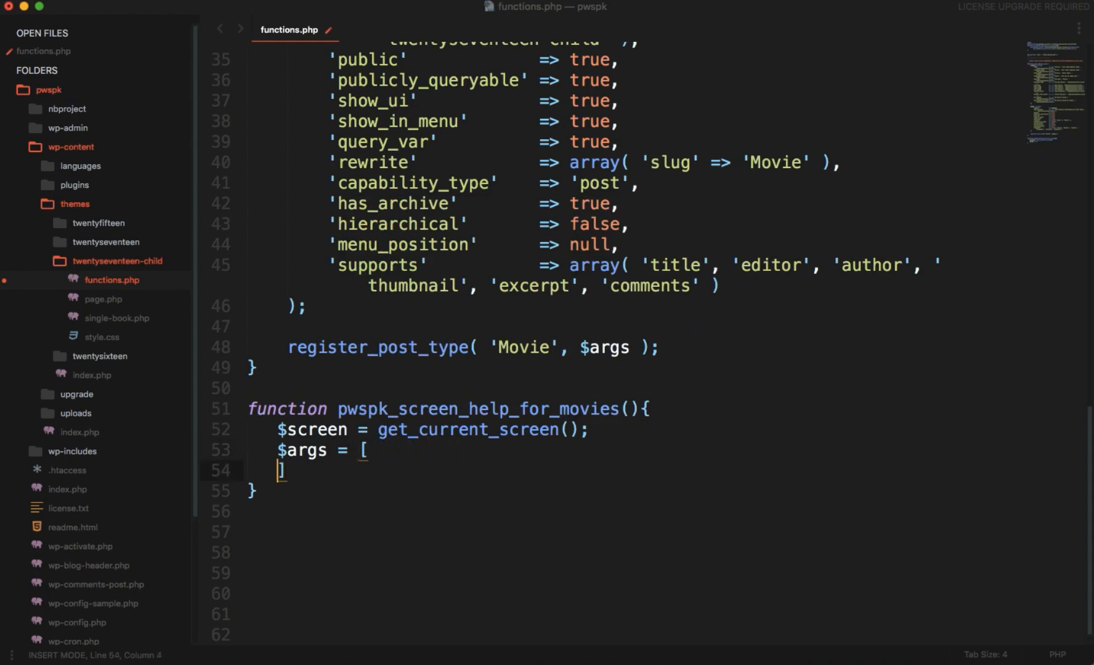
key("Return")
type("];")
key("Up")
key("Tab")
type("i")
key("BackSpace")
type("'id'")
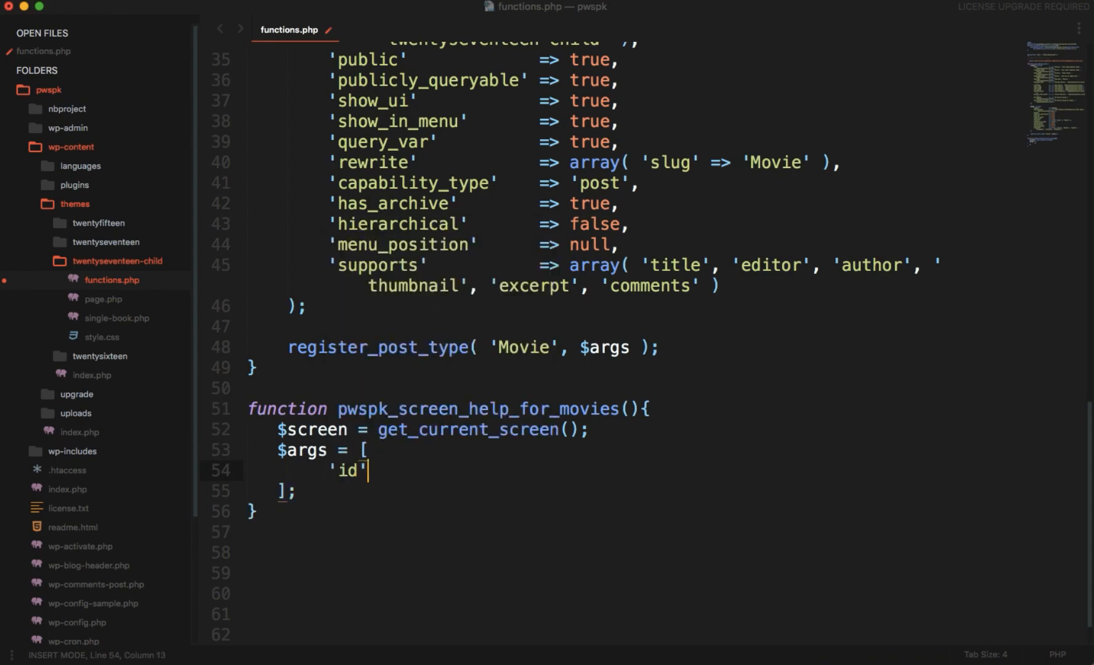
type(" => '")
type("unique_")
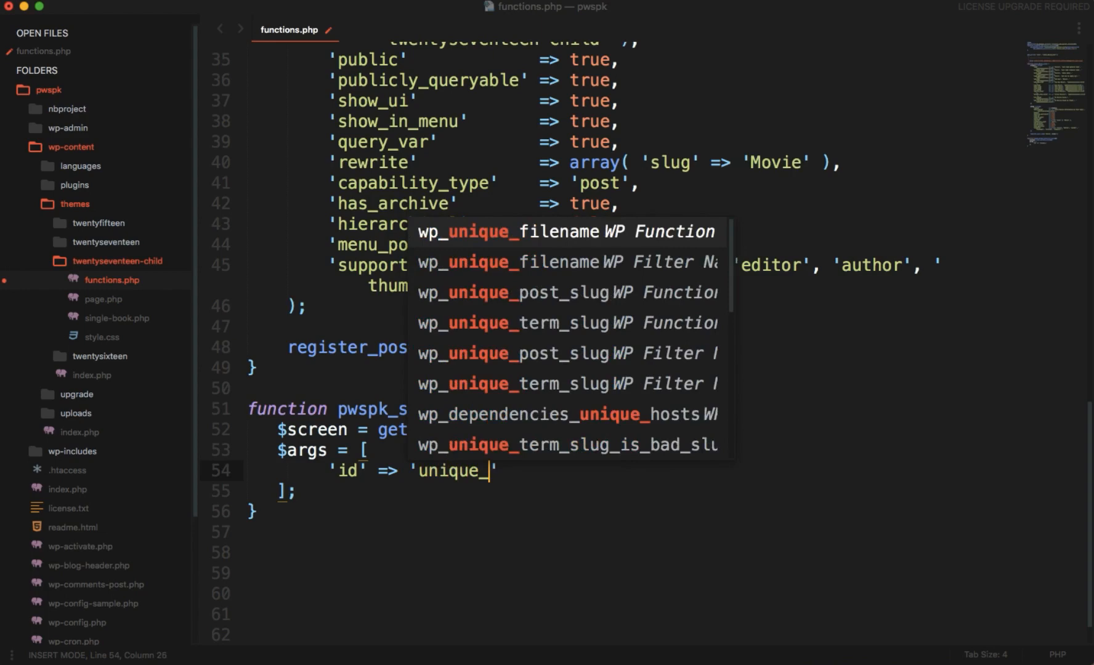
type("movie_id")
- Finish the id entry and add 'title' => 'Movies Help' to the $args array
key("Right")
type(",")
key("Return")
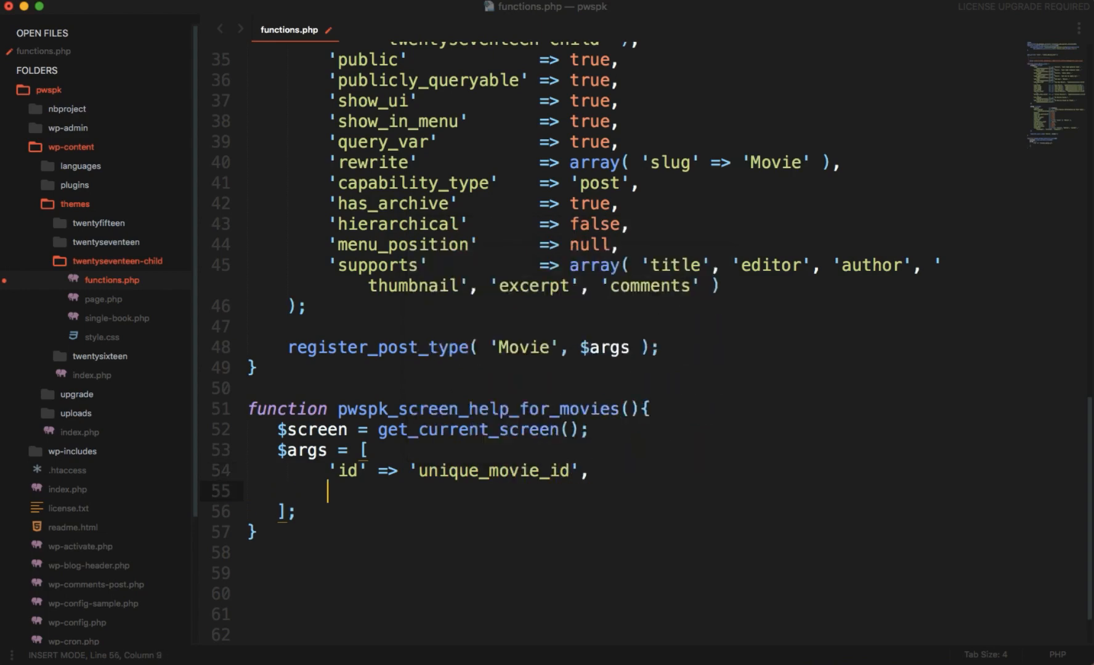
type("'title")
key("Right")
type("=> '")
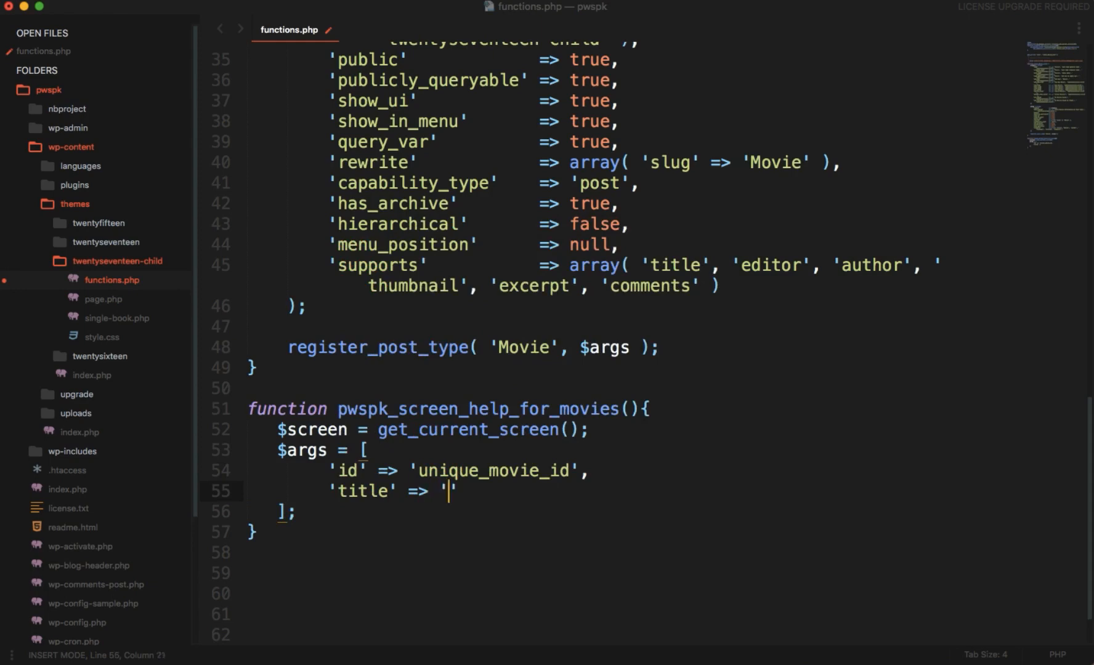
type("Movie")
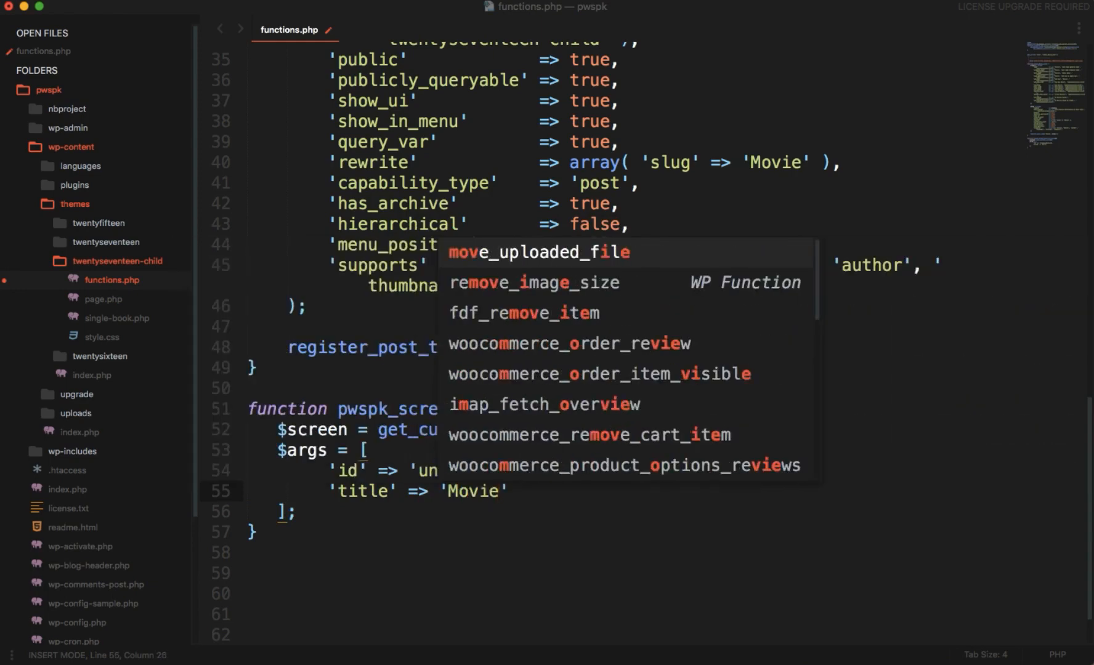
type("s Help")
key("Escape")
key("Right")
type(",")
key("Return")
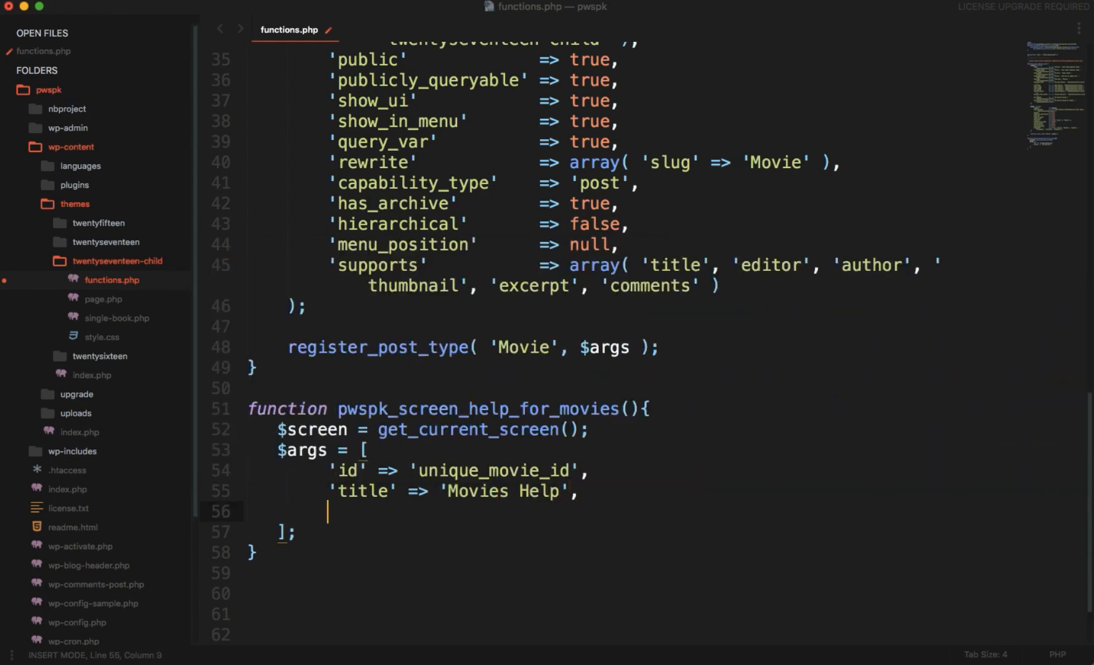
type("'")
type("content")
- Add a 'content' entry with an HTML help string and save functions.php
key("Escape")
key("Right")
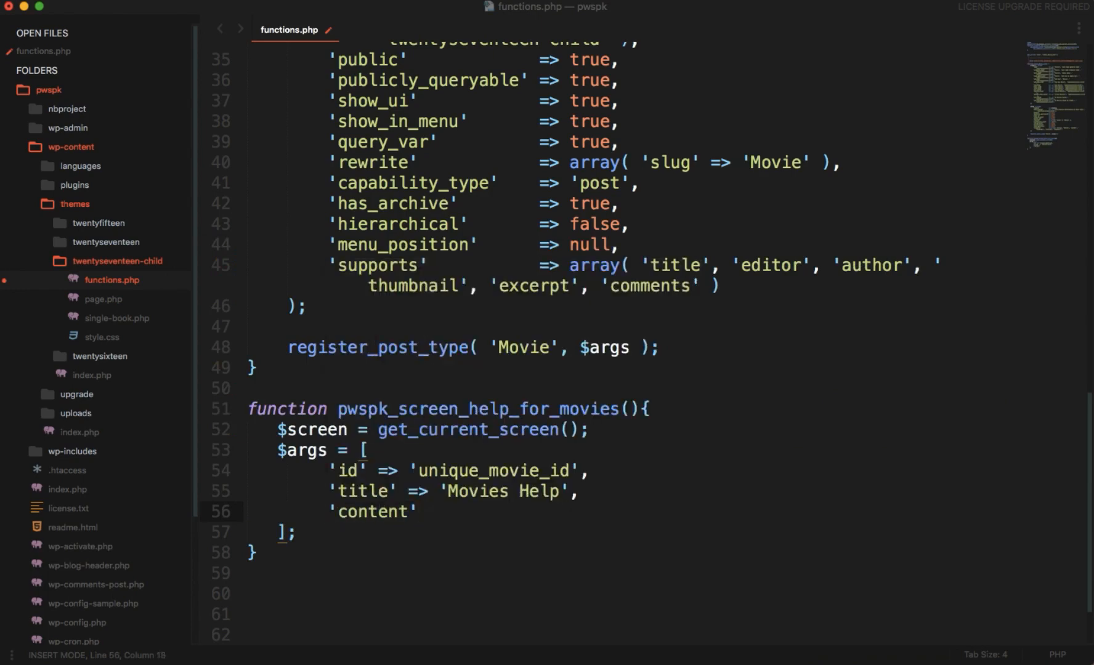
type(" =")
type(" >")
key("BackSpace")
key("BackSpace")
type("> ")
type("'<h2>")
type("Help for")
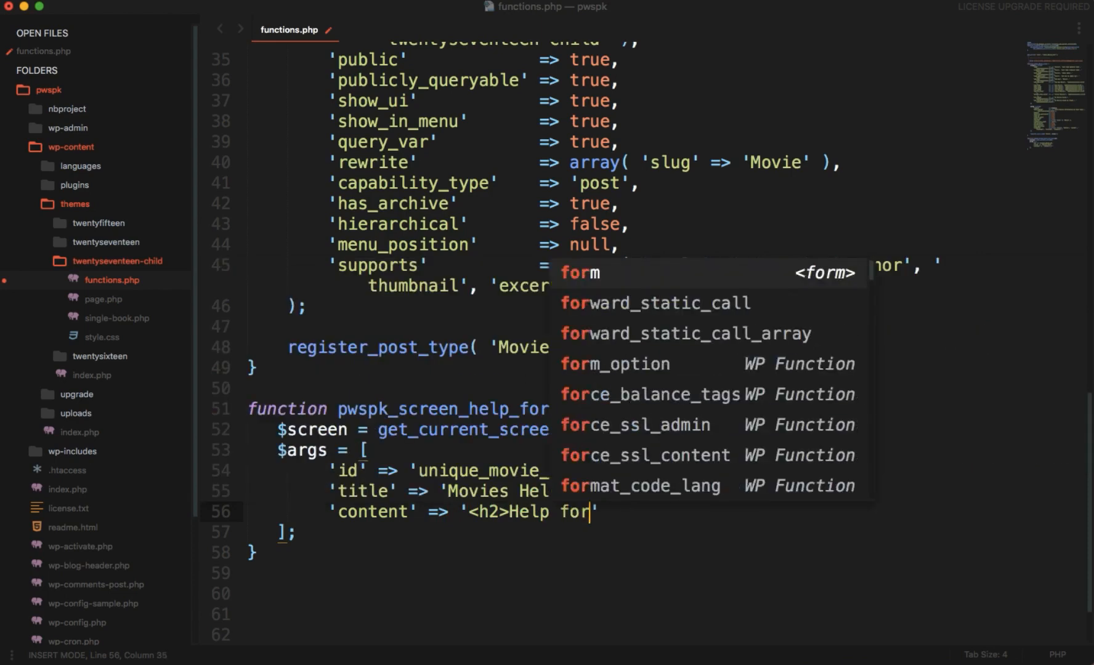
type(" Movies ")
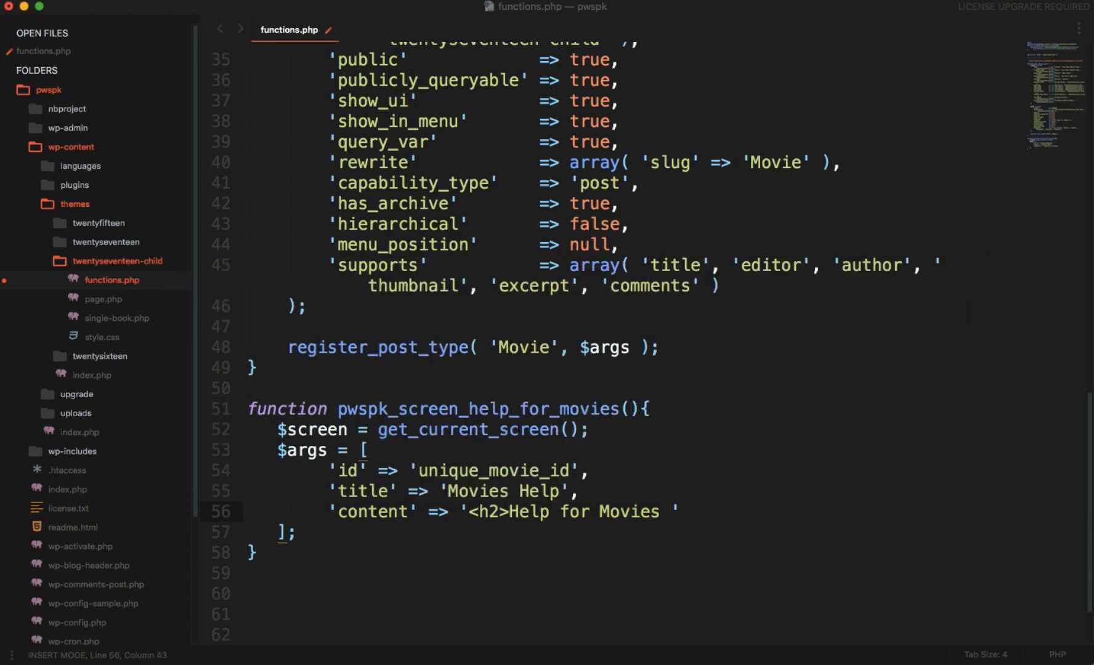
type("Posts>")
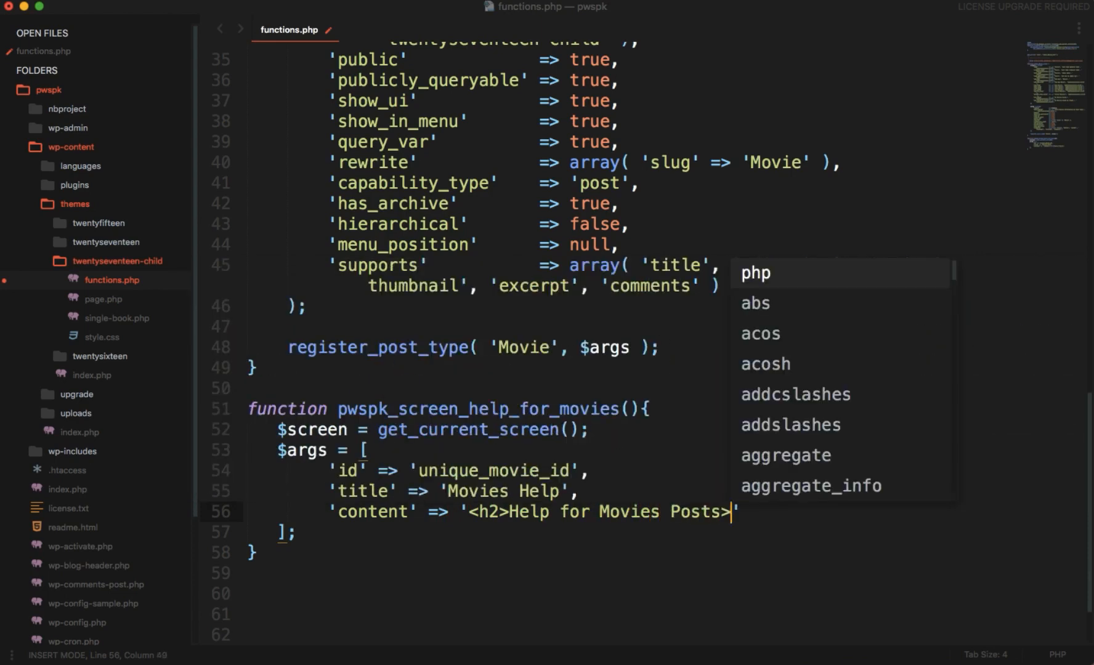
type("</h2></")
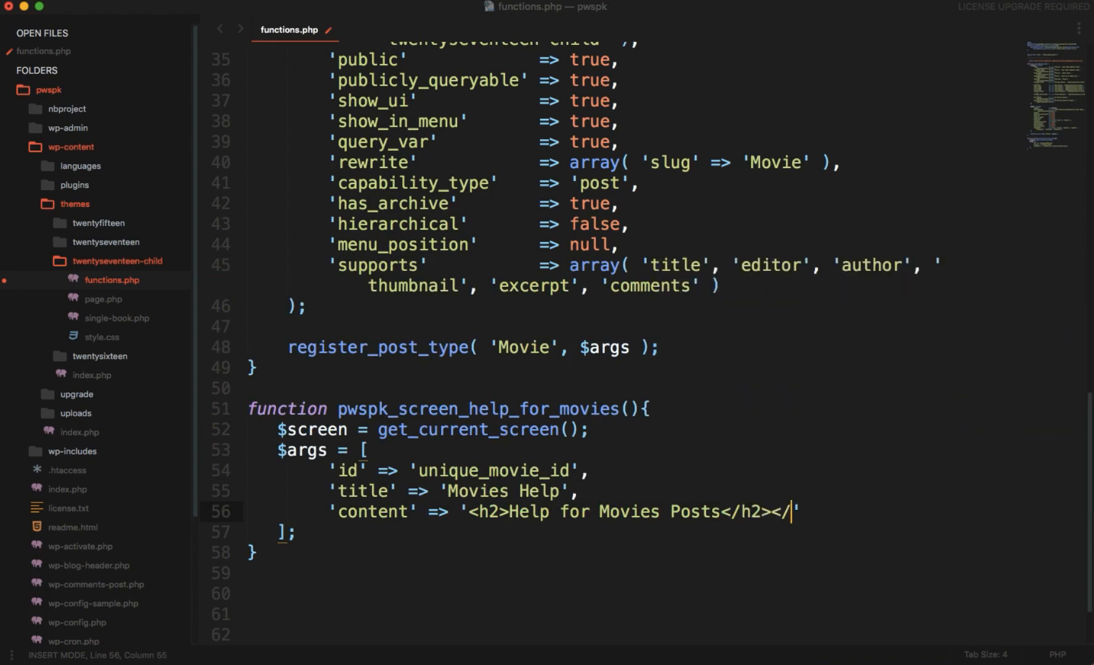
type("p> t")
type("his is custom help f")
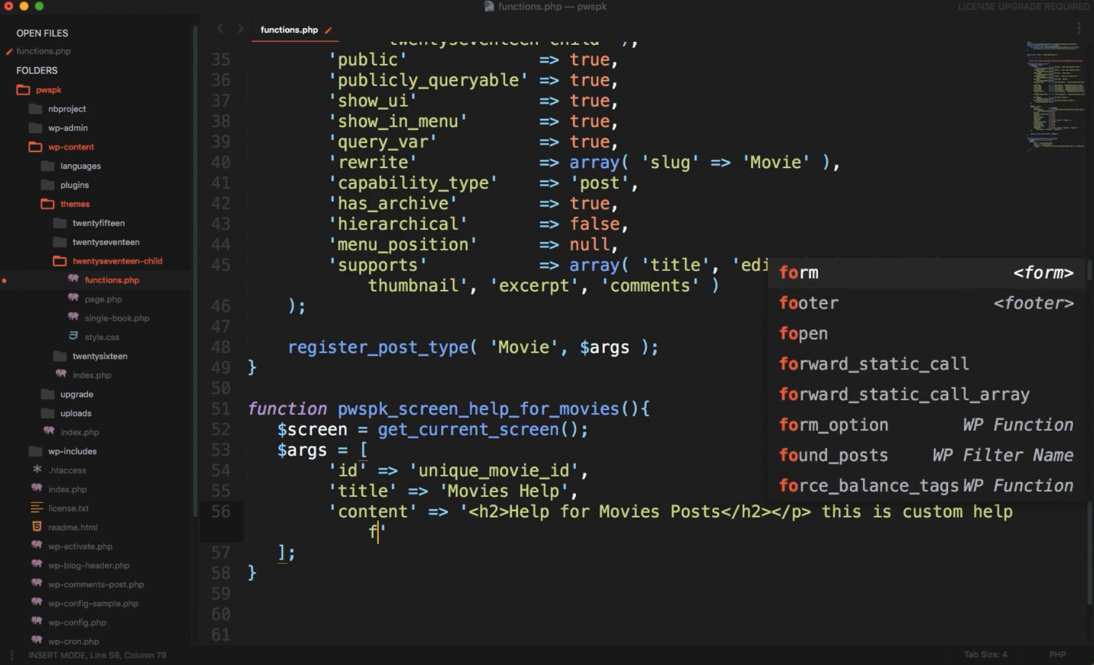
type("or the m")
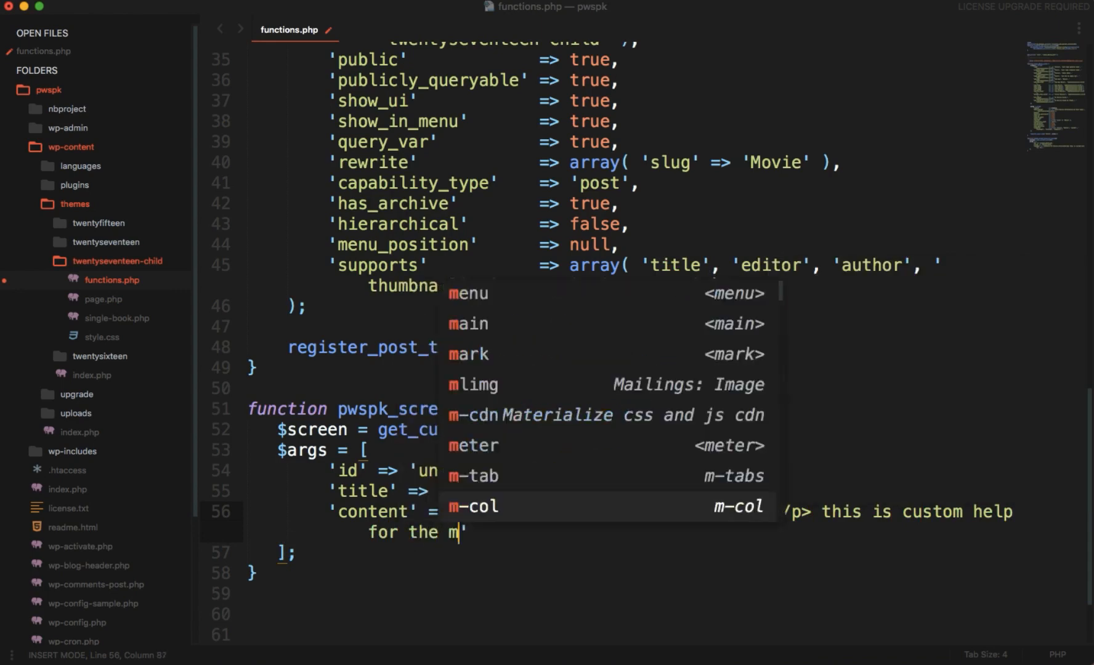
type("ovies<")
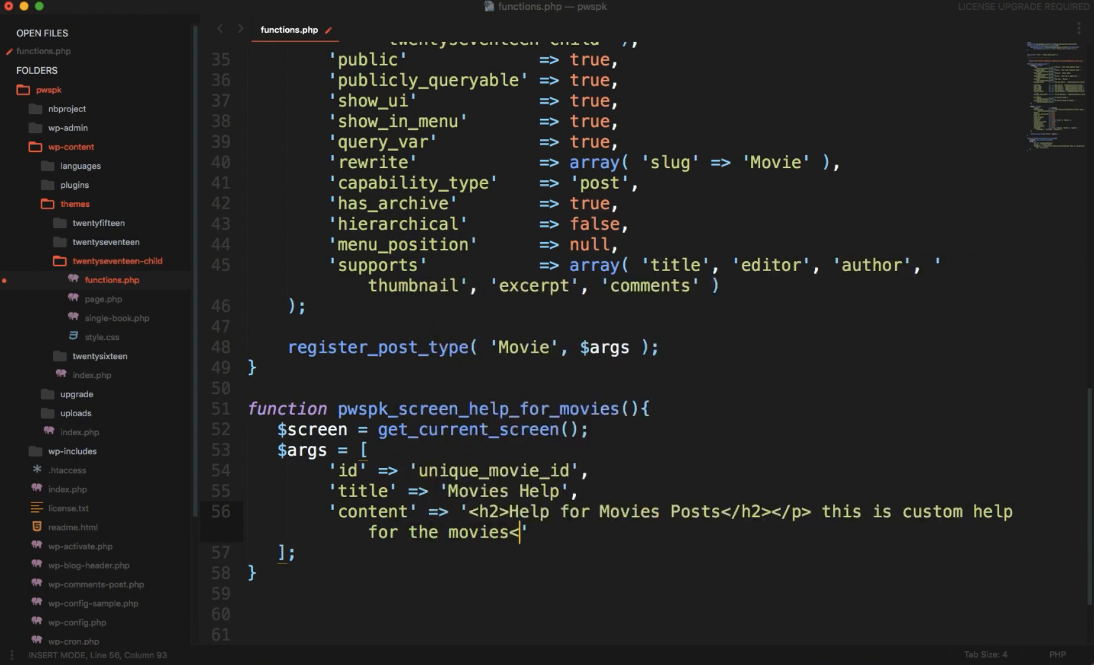
type("/p>")
key("super+s")
- Add $screen->add_help_tab($args); below the array, save, and return to WordPress Pages
left_click(340, 555)
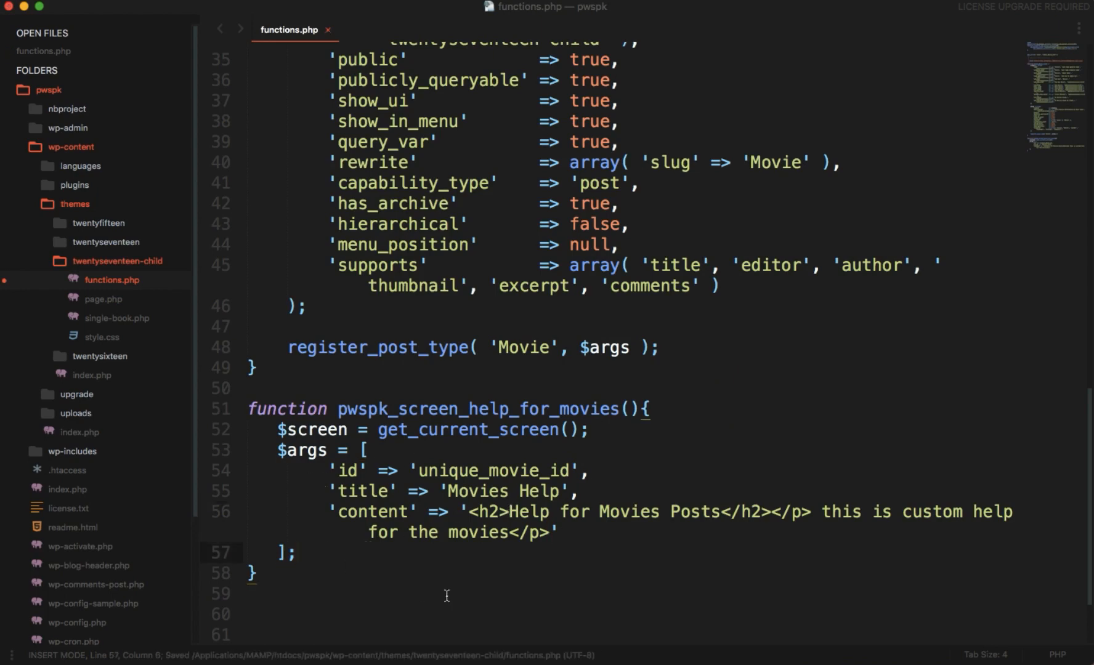
key("Return")
key("Return")
key("Return")
type("$sc")
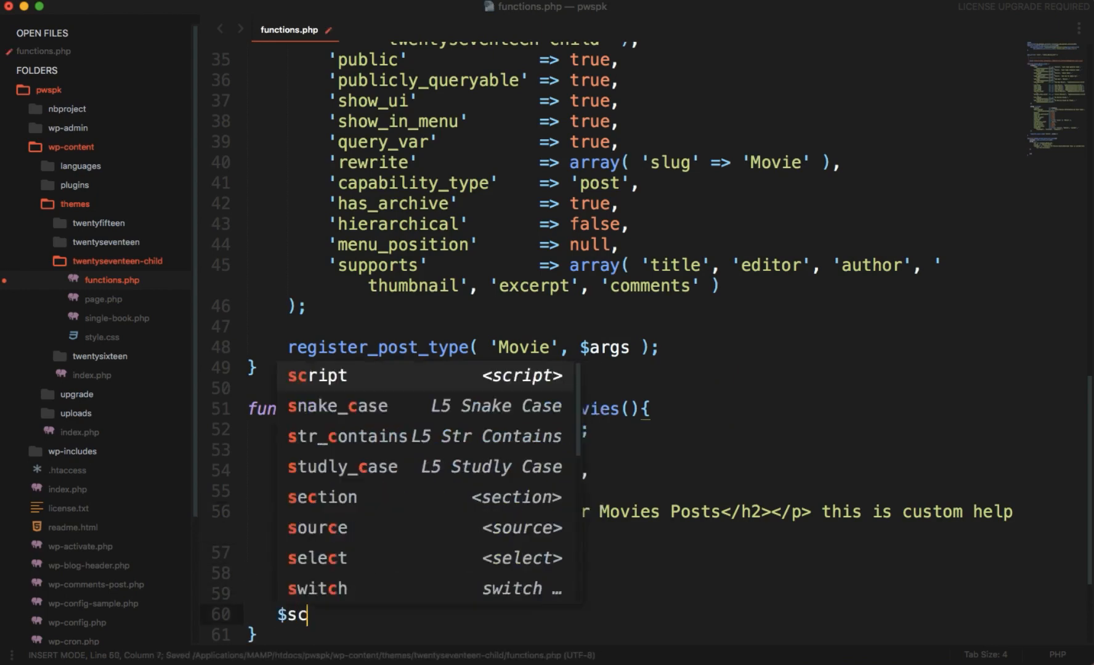
type("reen->add")
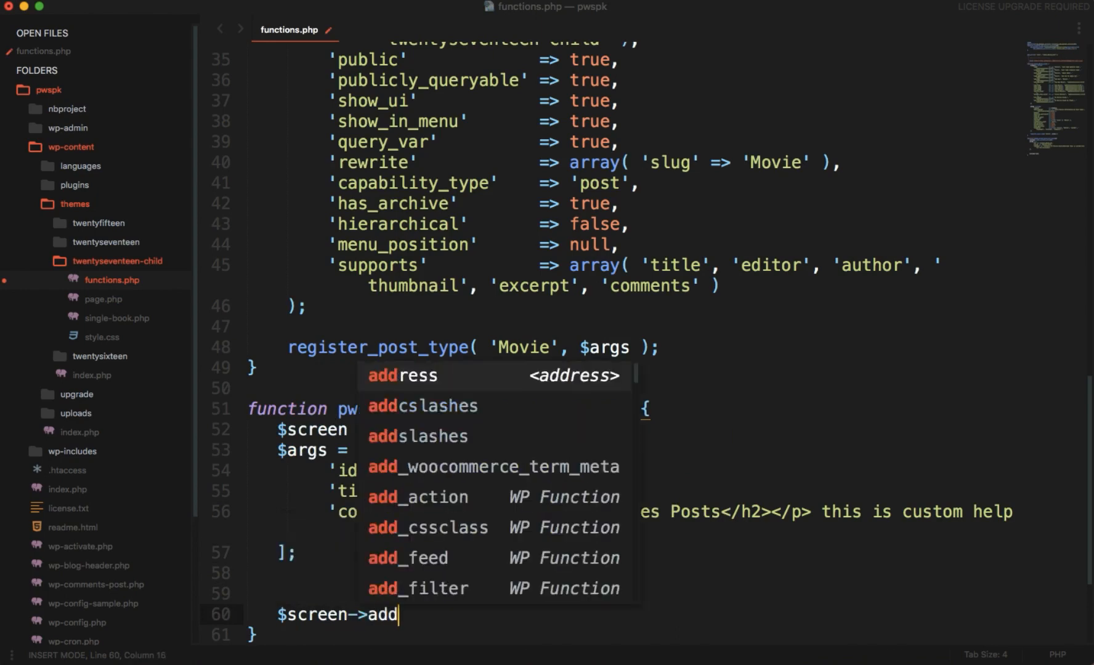
type("_help_tab")
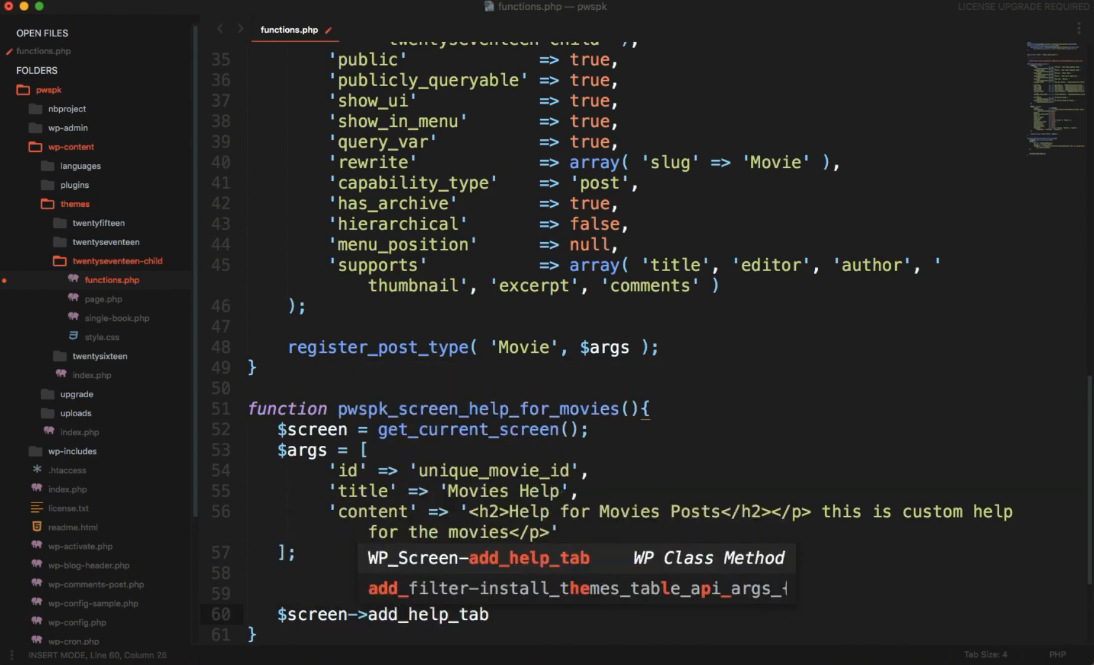
type("(")
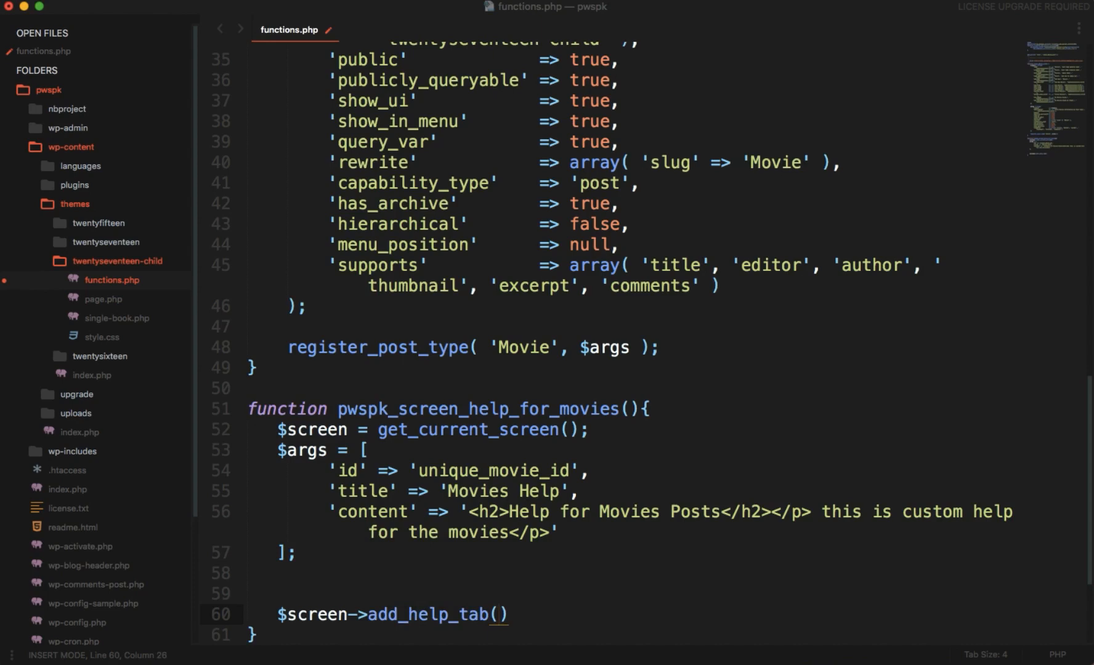
type("$args);")
key("super+s")
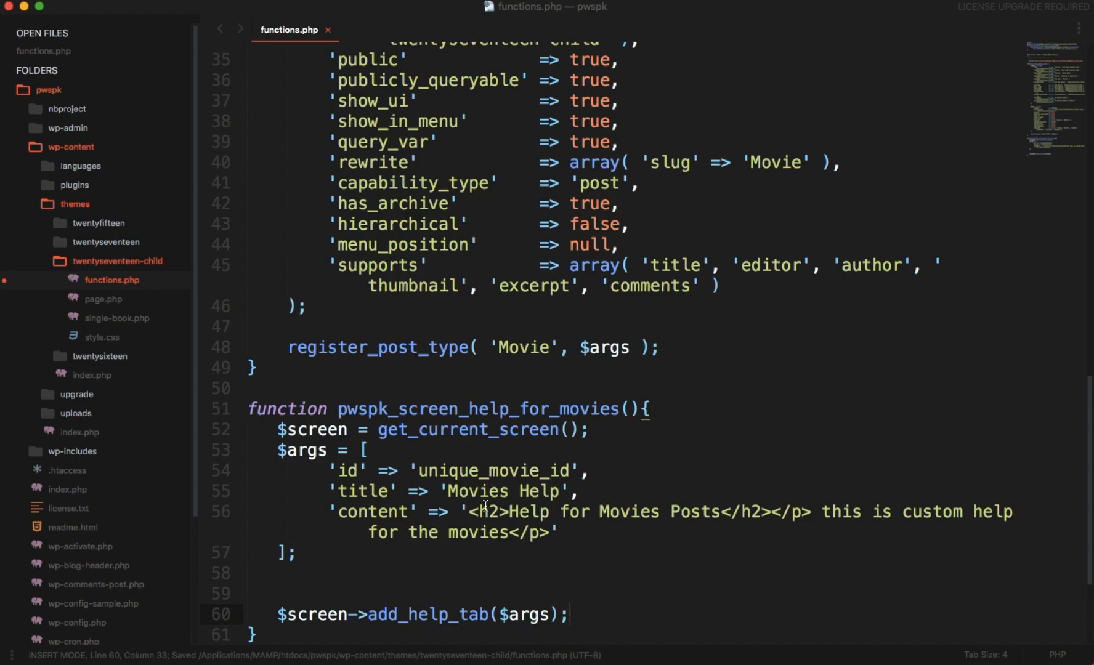
key("super+Tab")
left_click(208, 193)
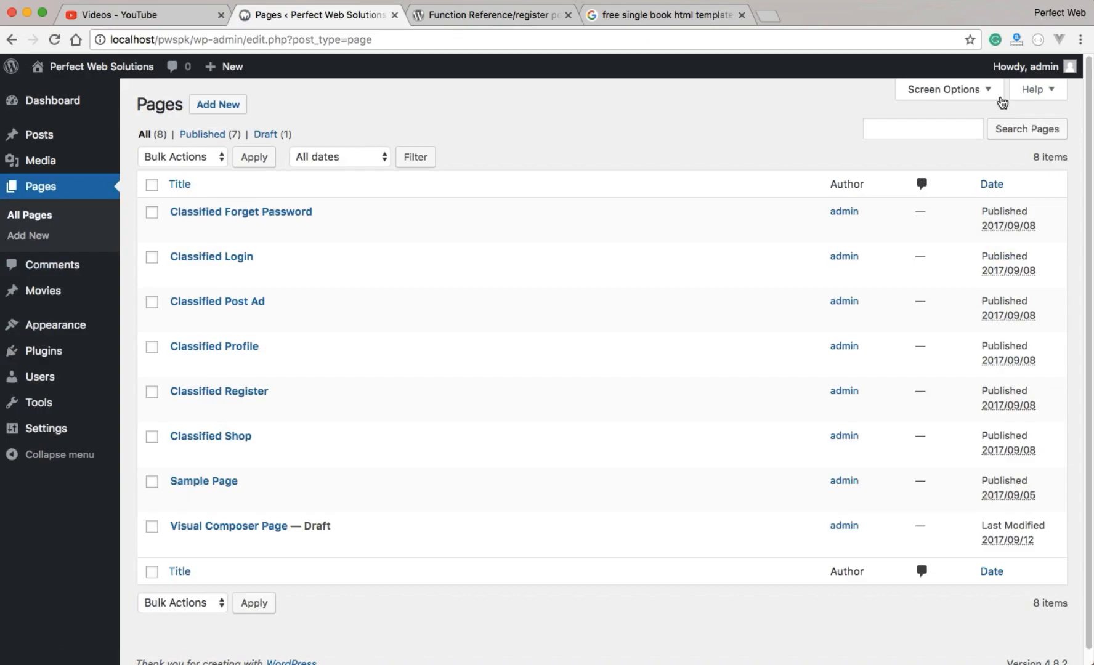
- Check the Pages screen's help panel, then return to the help function's code in Sublime Text
left_click(1037, 89)
key("super+Tab")
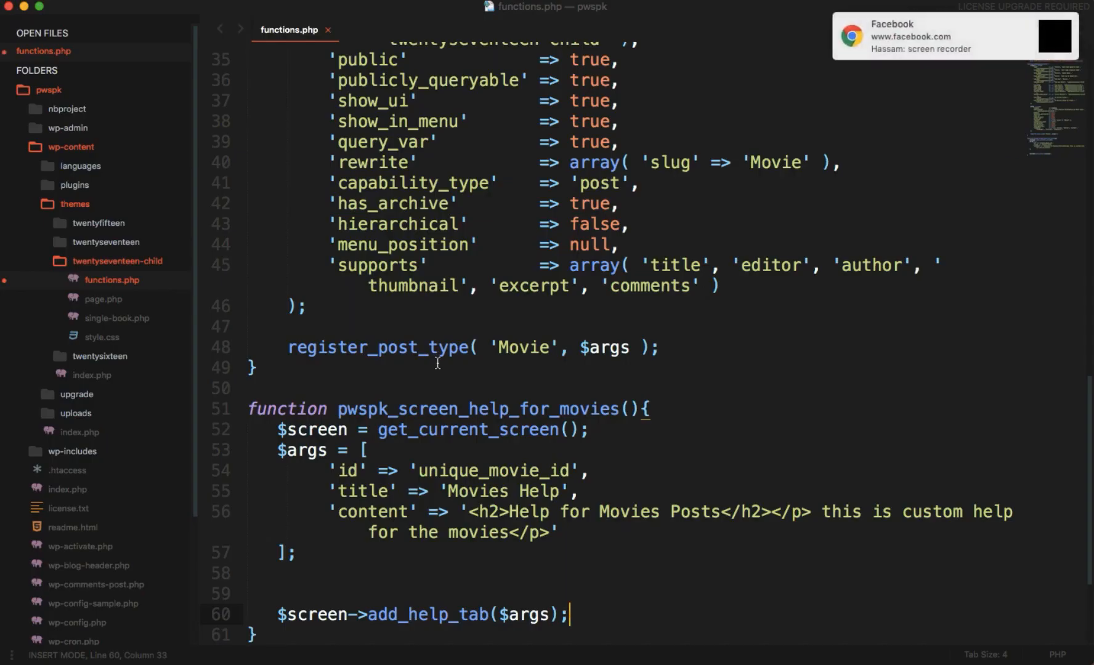
double_click(522, 615)
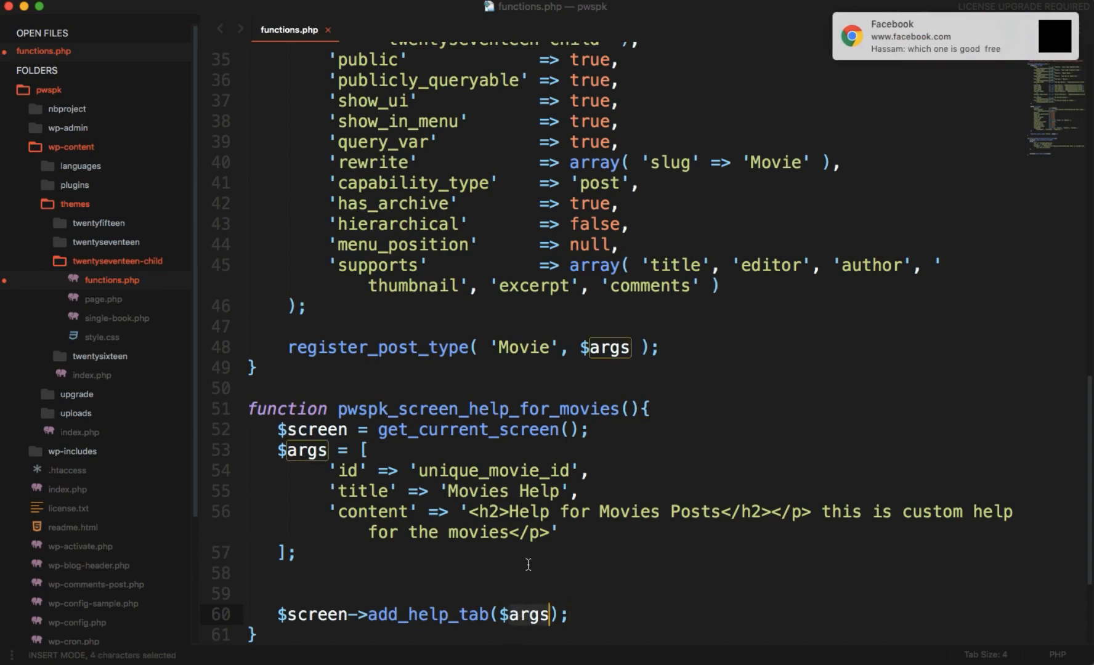
left_click(560, 528)
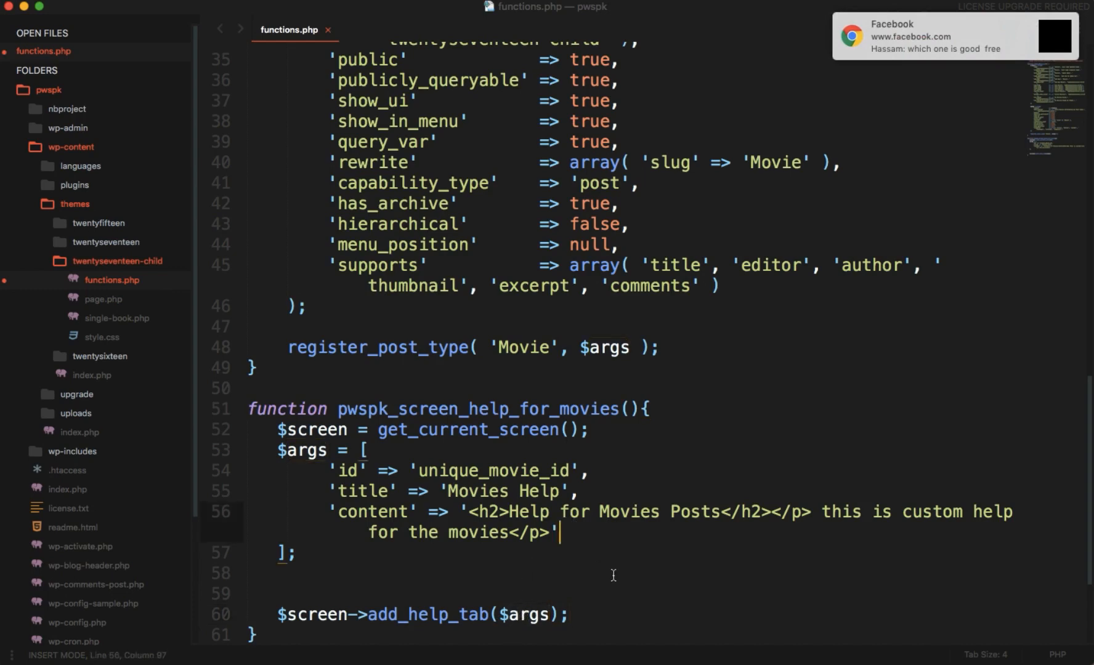
- Start add_action('admin_head', ...) on a new line below the help function
key("ctrl+s")
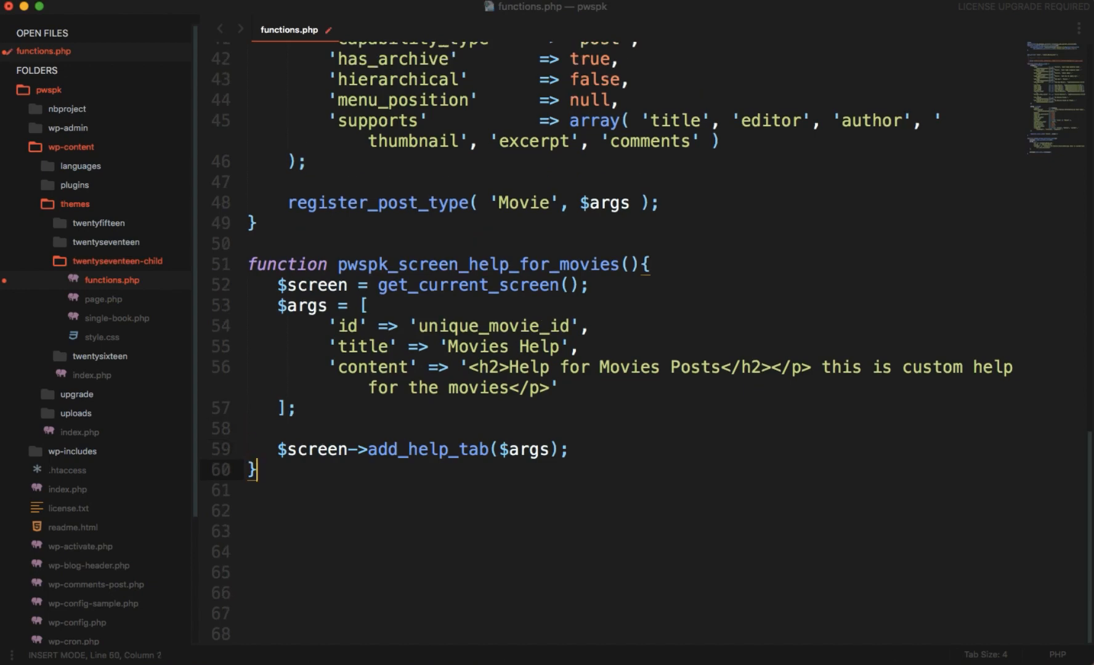
key("Down")
key("Down")
key("Return")
key("Return")
type("add_")
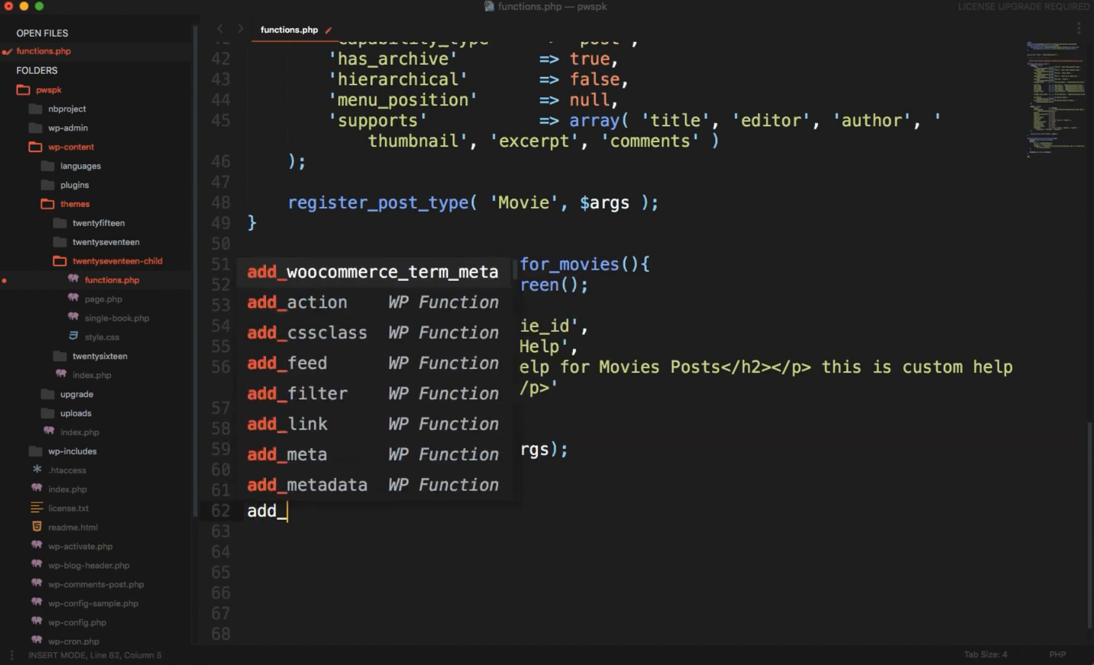
type("action('")
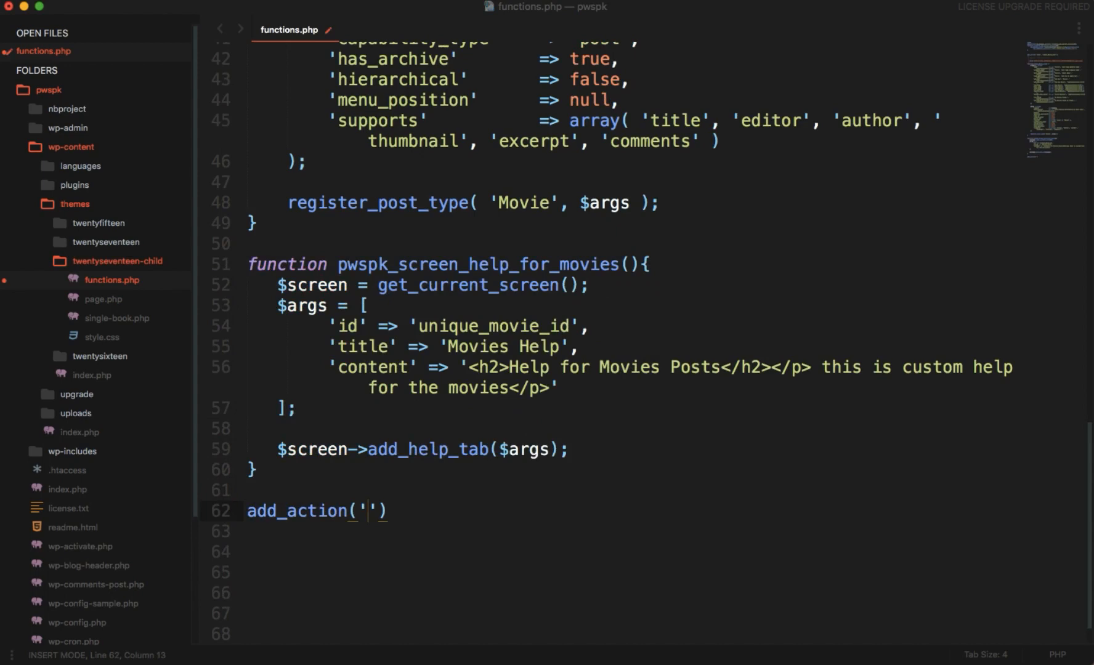
type("admin_heade")
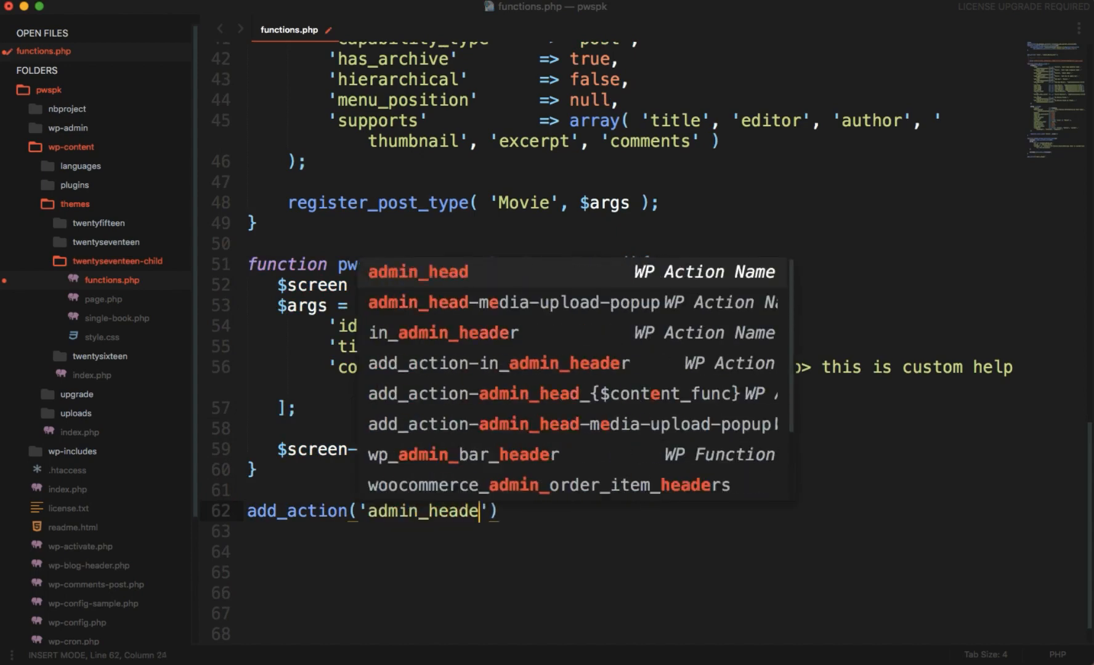
key("BackSpace")
key("Right")
type(",")
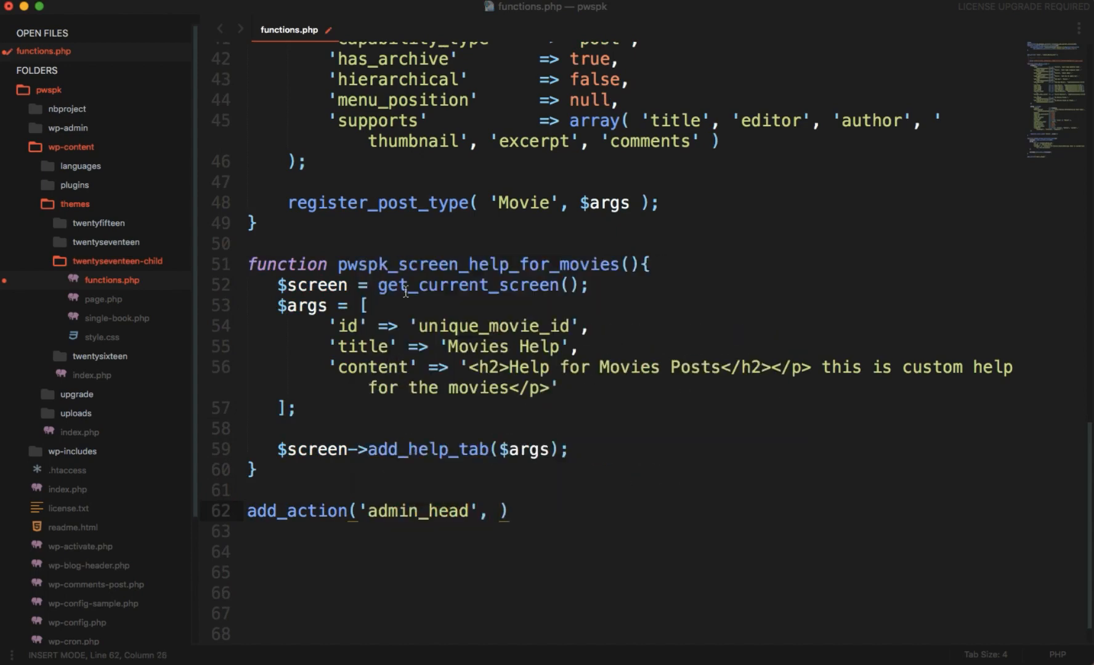
- Copy pwspk_screen_help_for_movies and paste it as the admin_head hook callback
double_click(456, 265)
key("super+c")
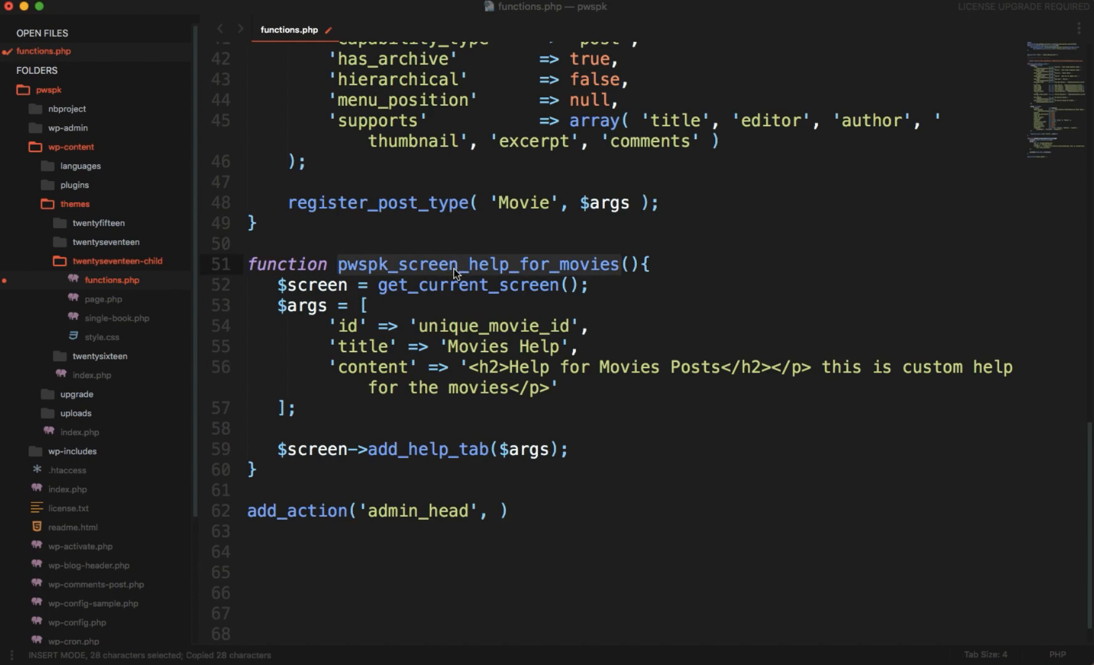
left_click(494, 511)
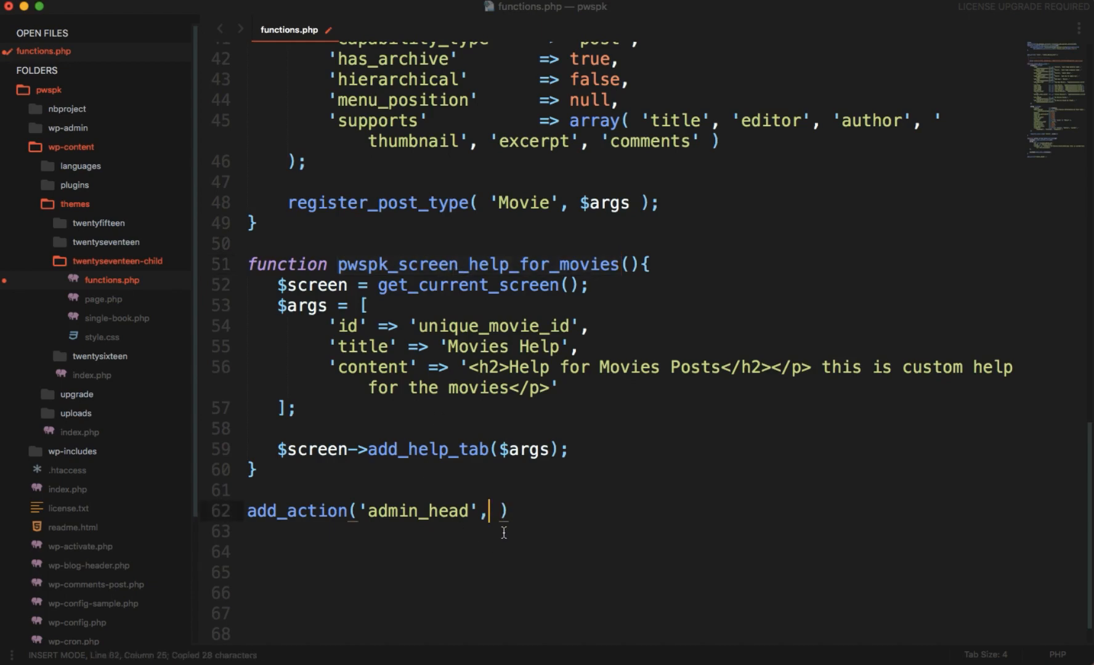
type("'")
key("super+v")
key("Right")
key("Right")
key("Right")
type(";")
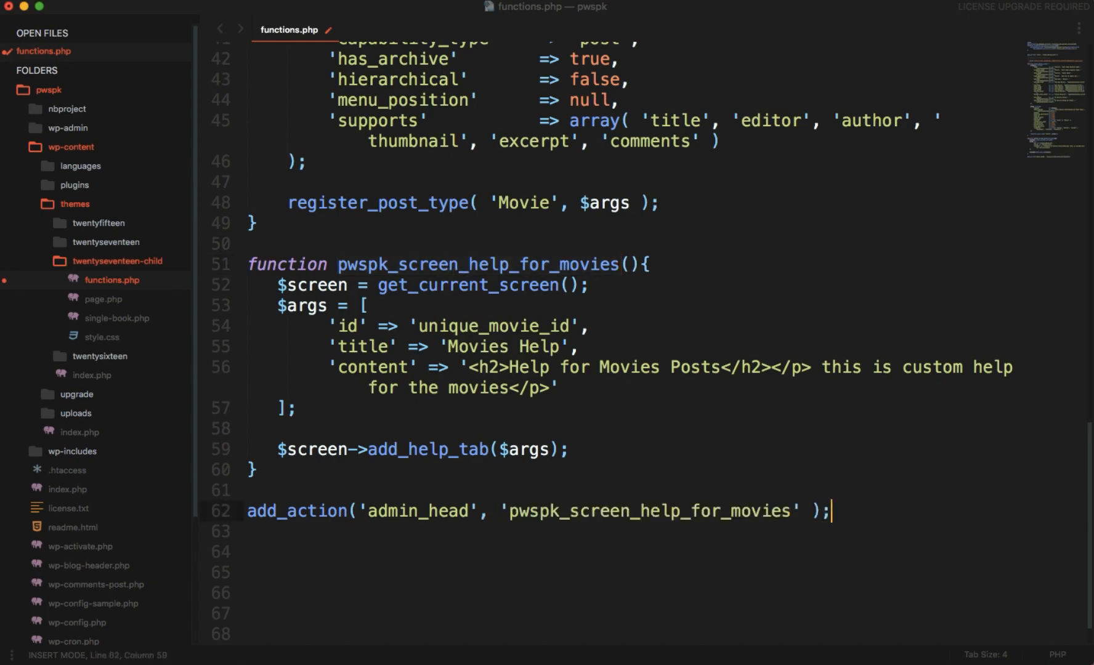
- Save functions.php and reload the WordPress Posts screen in the browser
key("super+s")
key("super+Tab")
key("super+r")
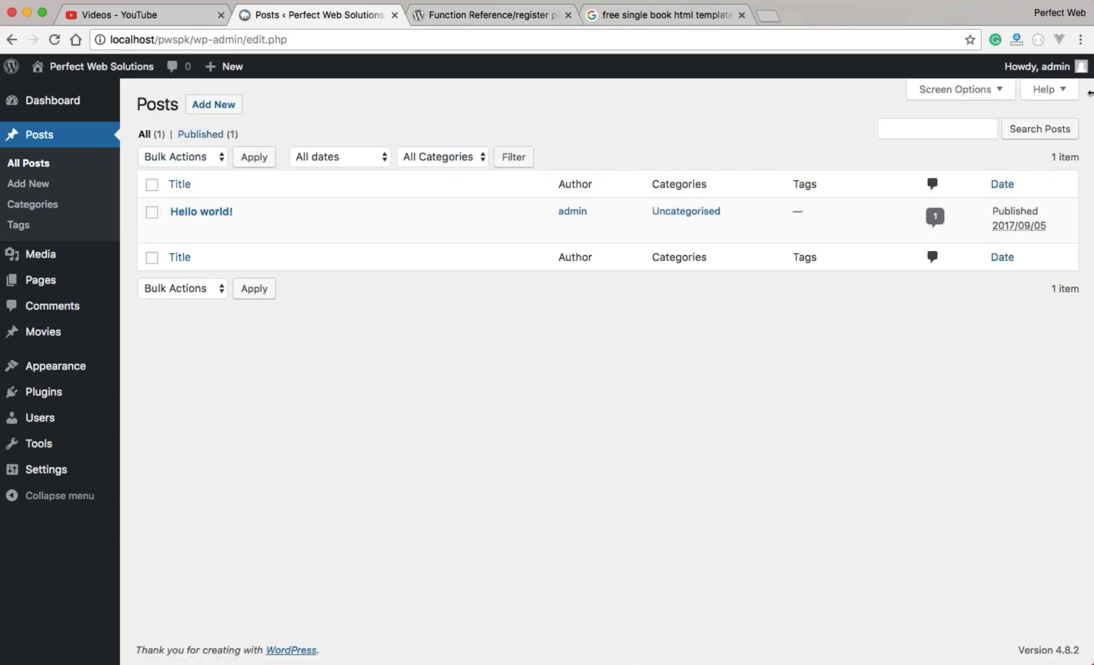
- View the Movies Help tab and highlight its custom text on the Posts screen
left_click(1050, 92)
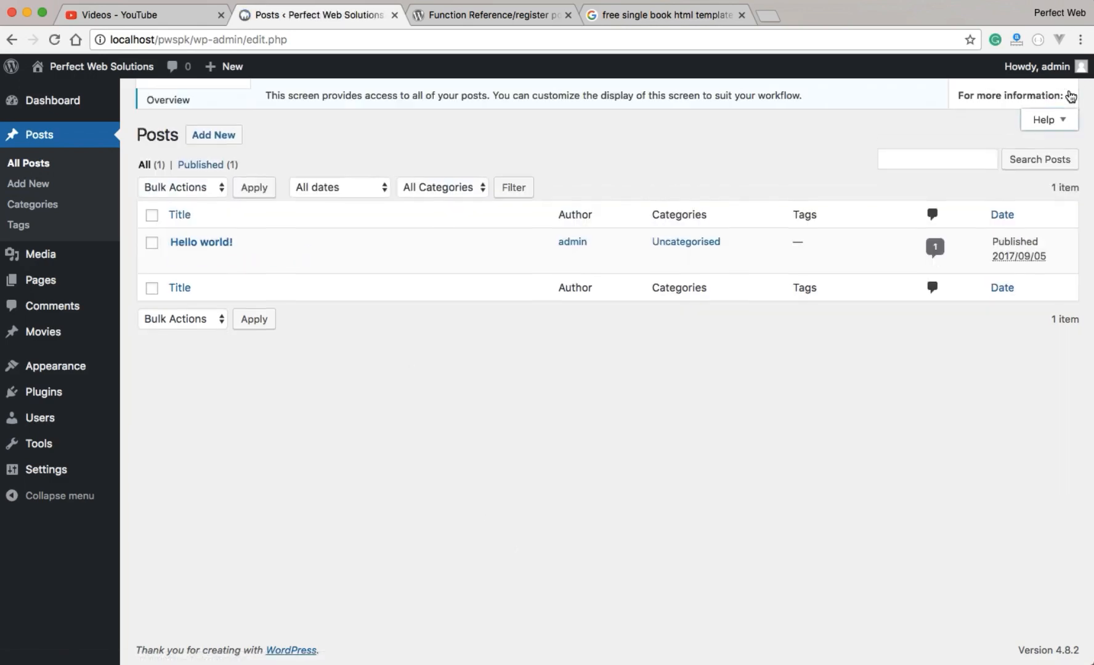
left_click(174, 191)
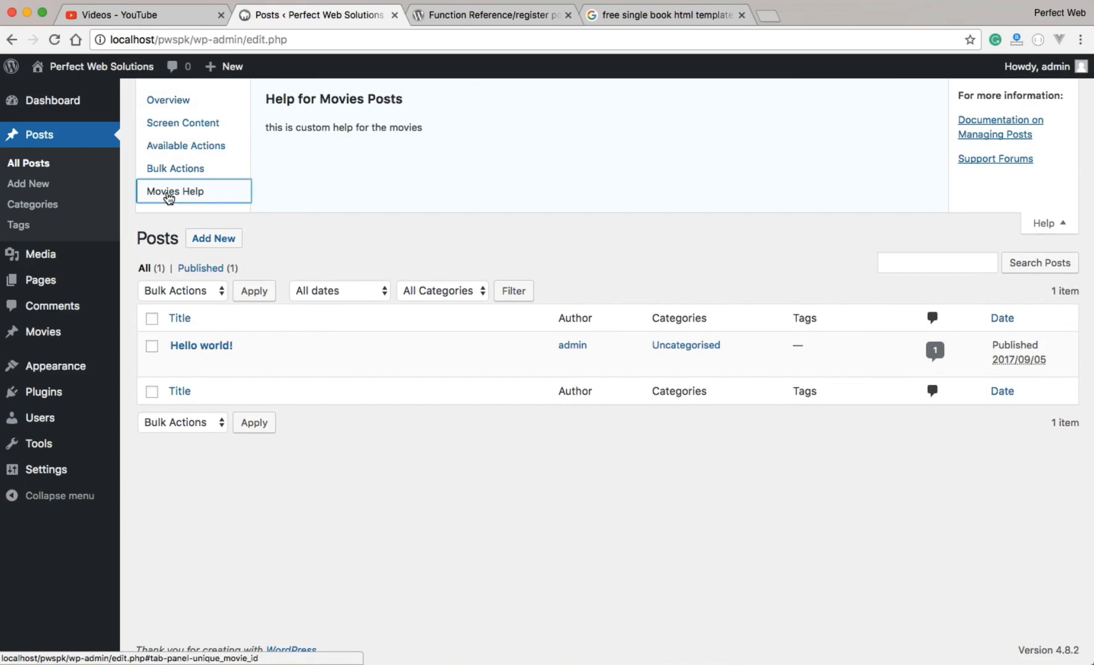
left_click_drag(265, 98, 430, 134)
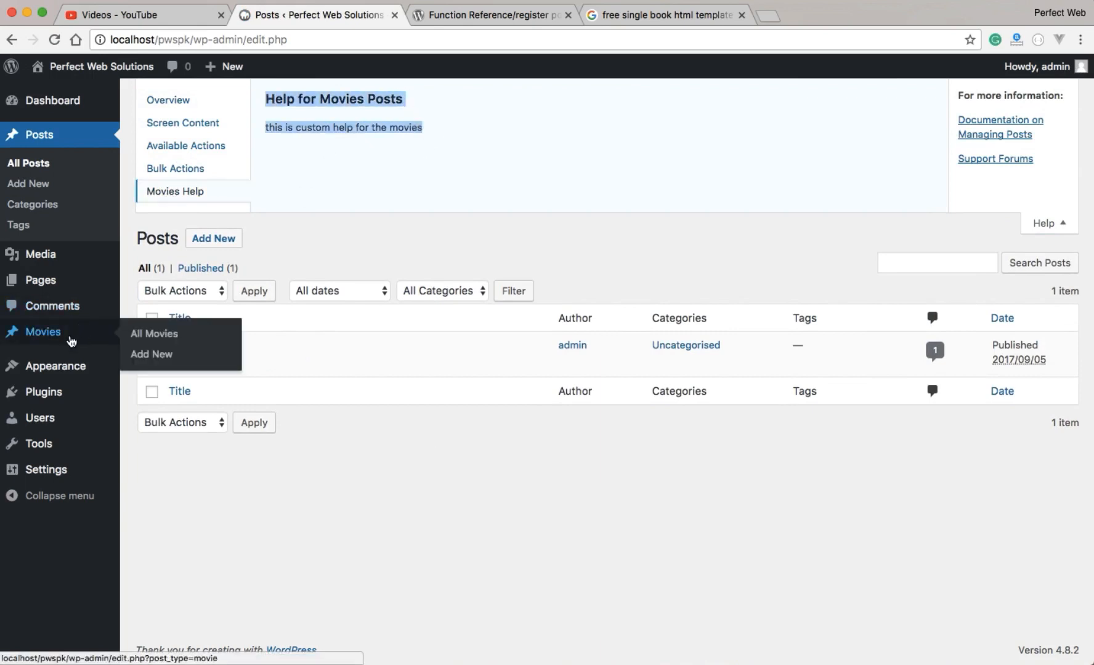
- Check the help panel on the All Movies screen, then go to the Pages list
left_click(154, 333)
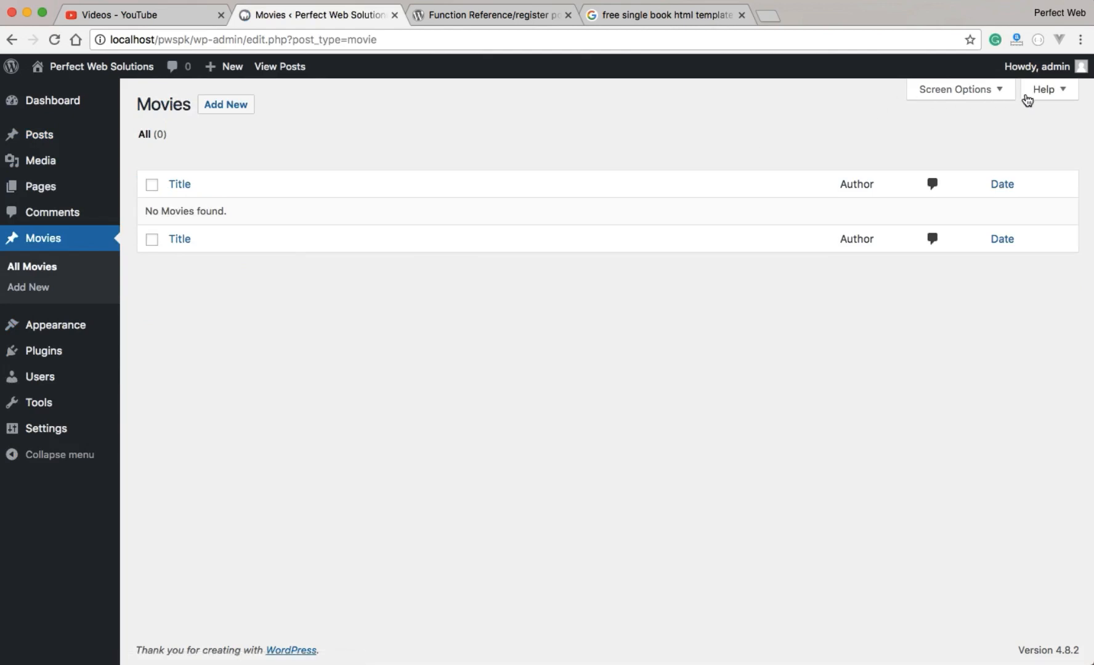
left_click(1044, 90)
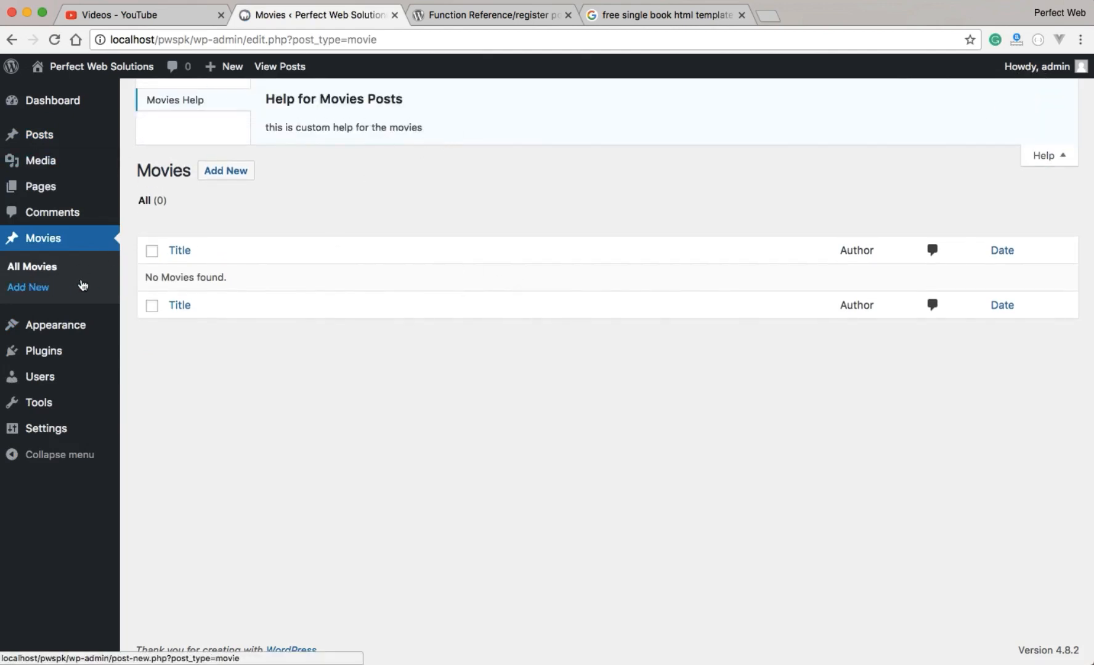
left_click(40, 187)
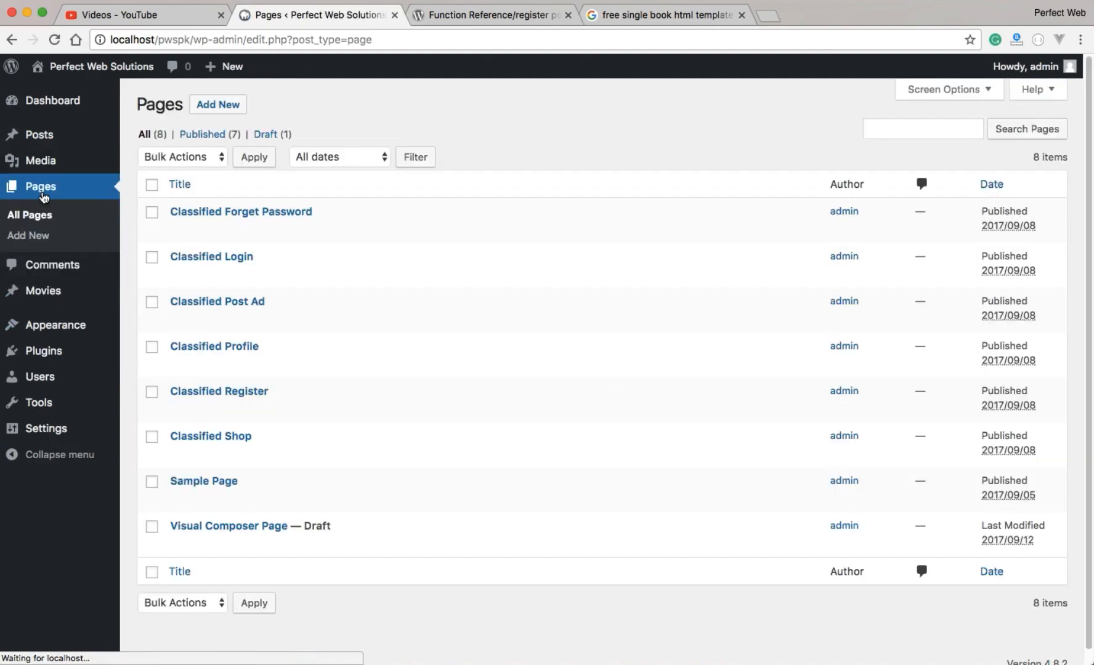
- Add if($screen->post_type !== 'movie') after get_current_screen() in the help function
key("super+Tab")
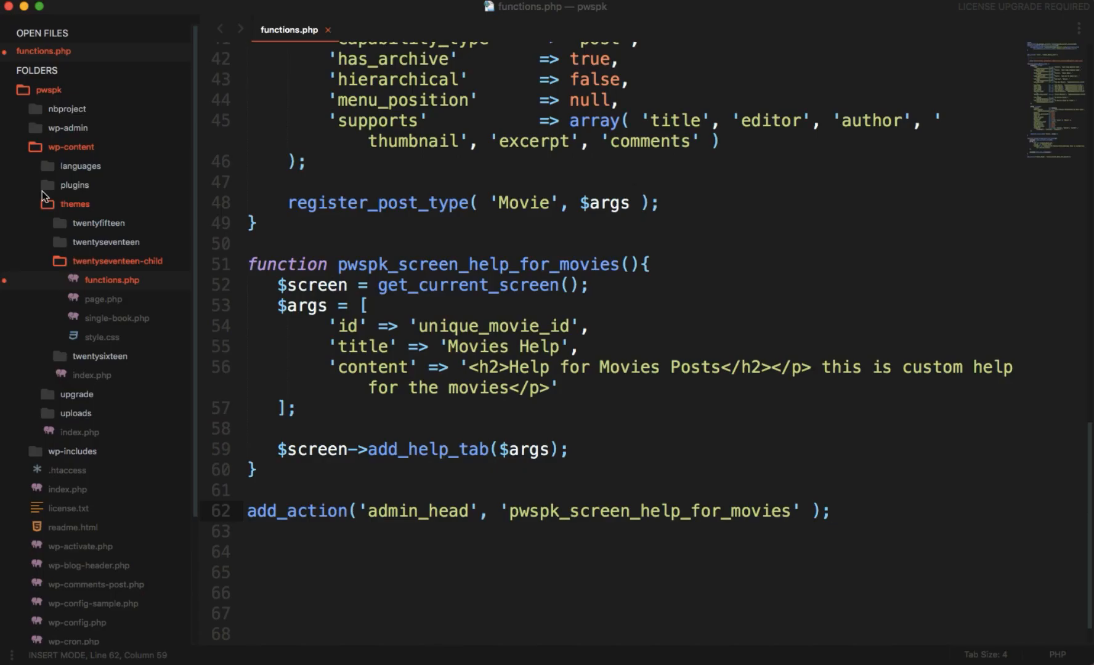
left_click(299, 434)
key("Tab")
key("Return")
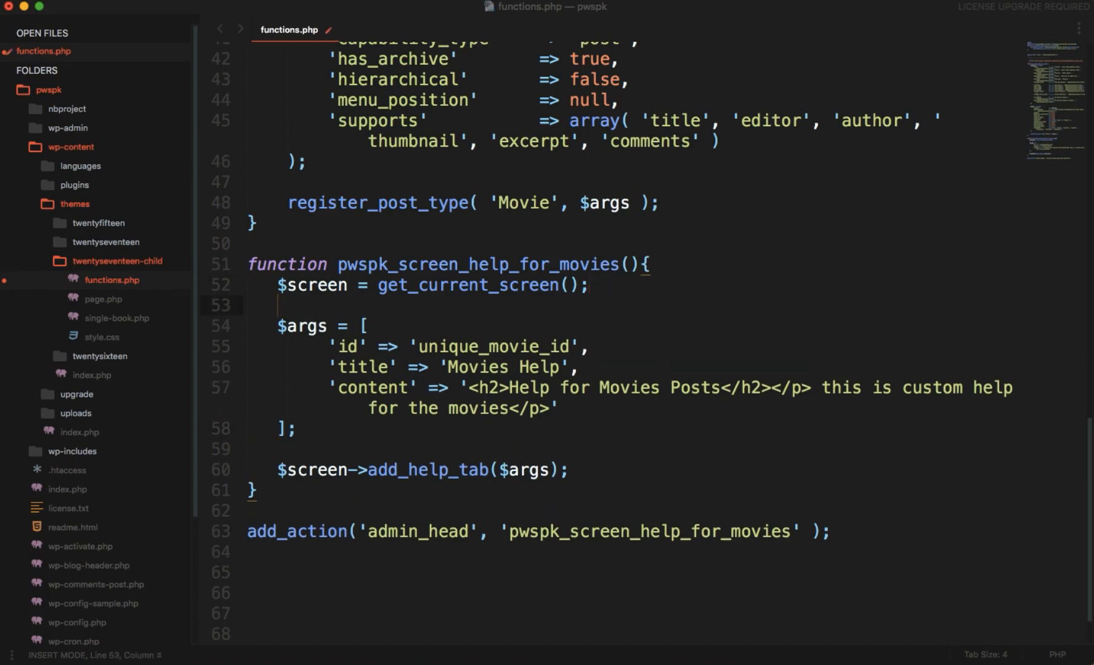
type("if(")
type("$screen-")
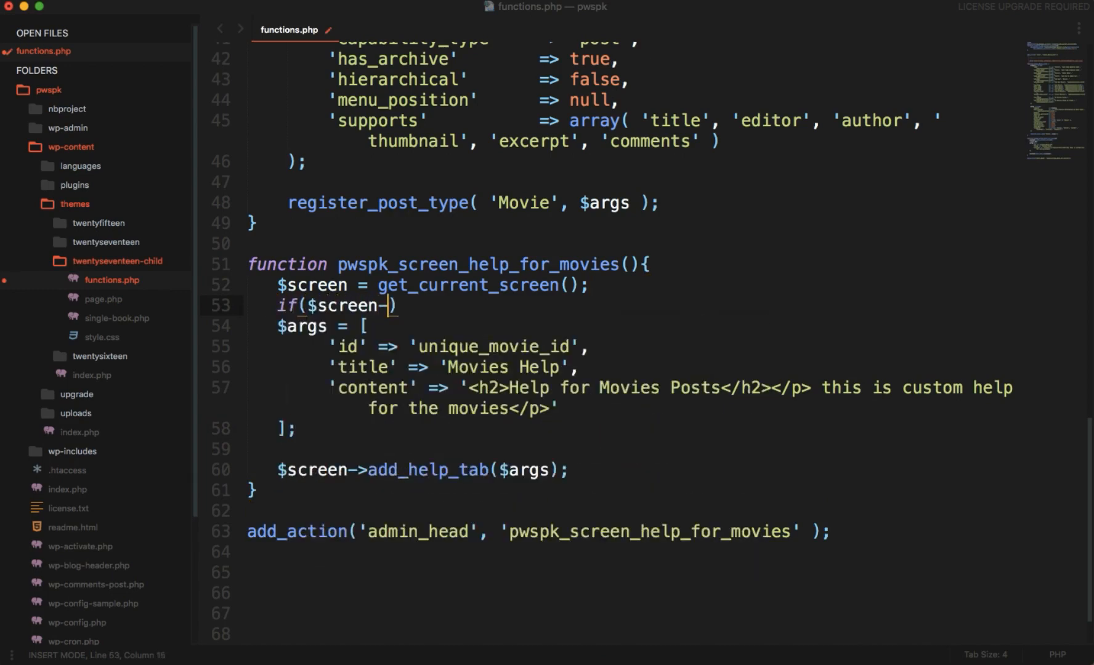
type(">post_")
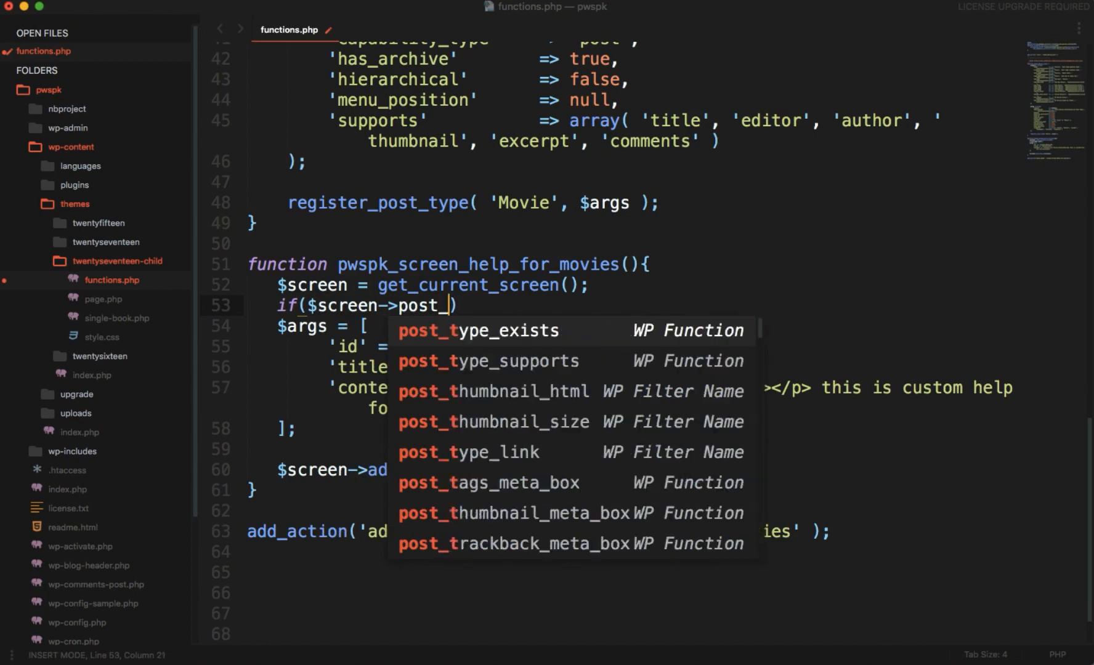
type("type !===")
key("BackSpace")
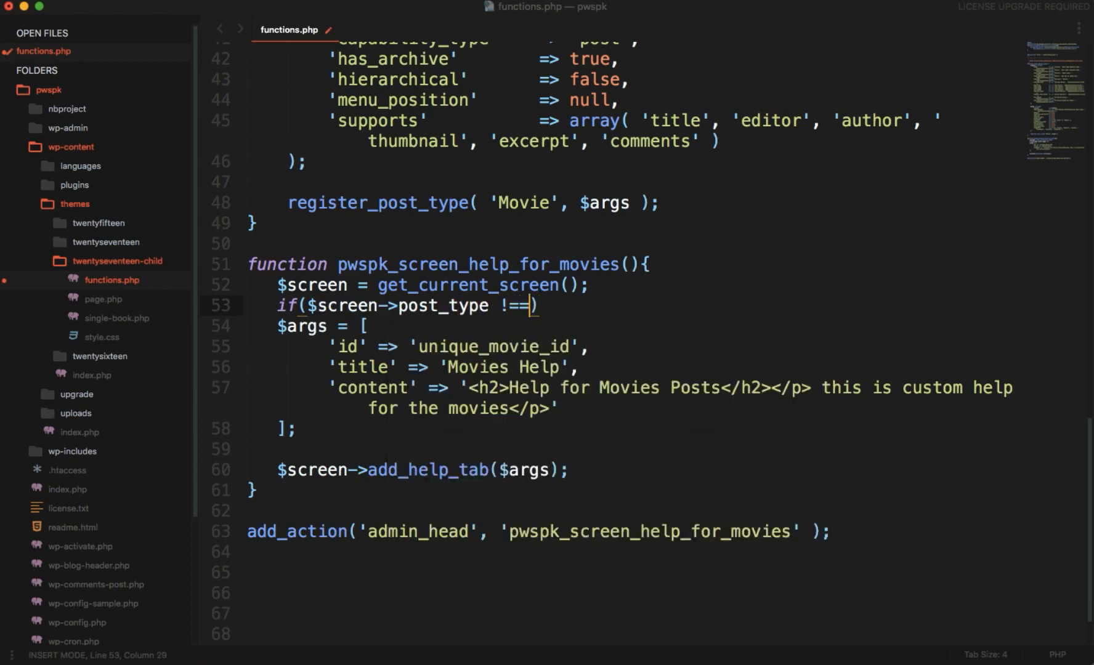
type("'movie")
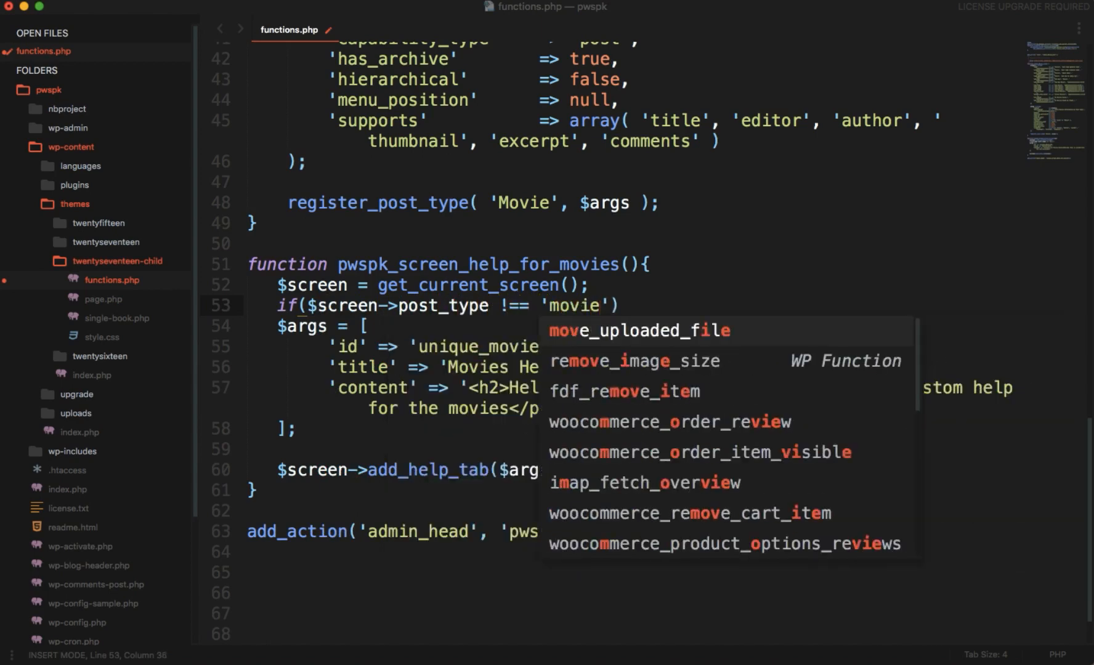
key("Right")
key("Right")
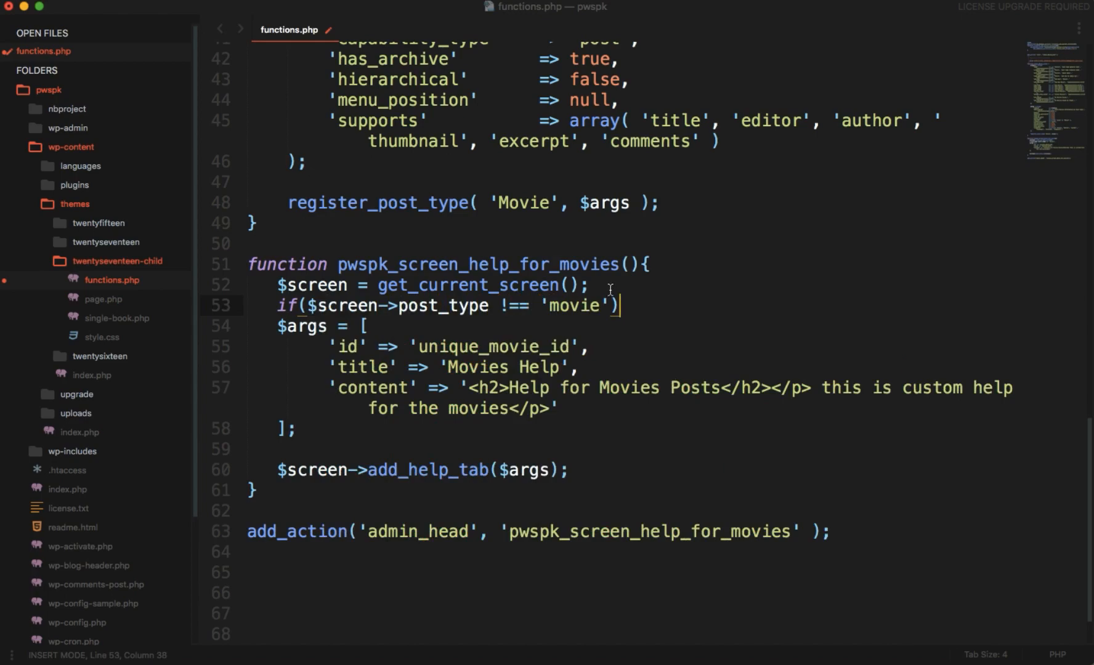
scroll(612, 291, "up", 5)
scroll(611, 291, "up", 5)
scroll(561, 256, "down", 1)
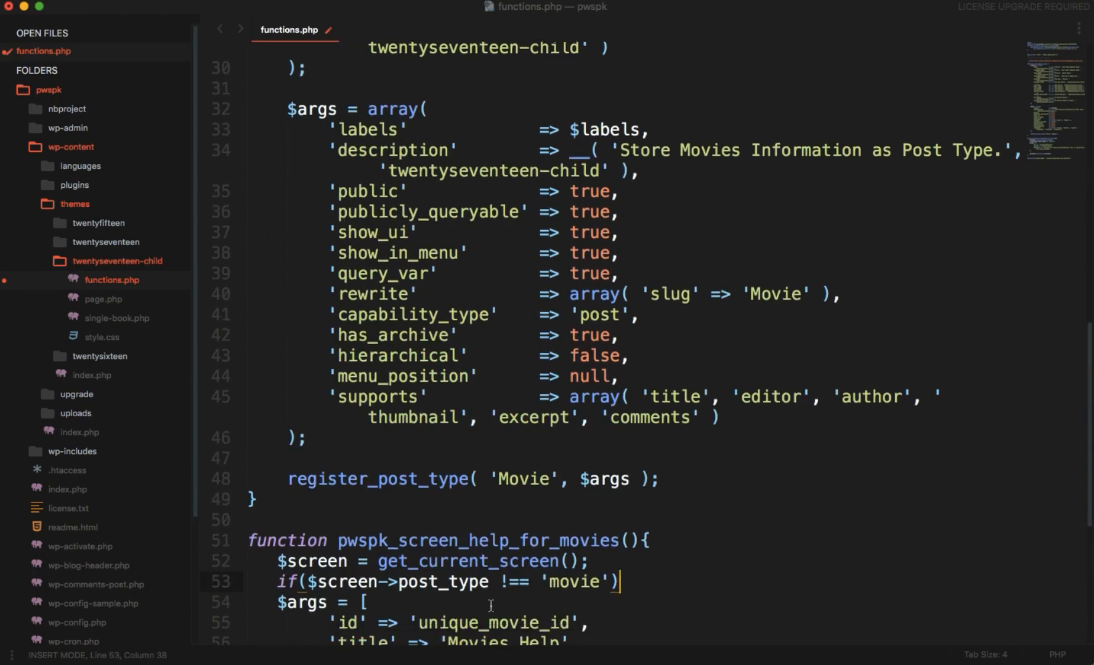
- Check the 'movie' name against the register_post_type call and add the return line
double_click(520, 480)
scroll(532, 504, "up", 2)
scroll(532, 504, "up", 4)
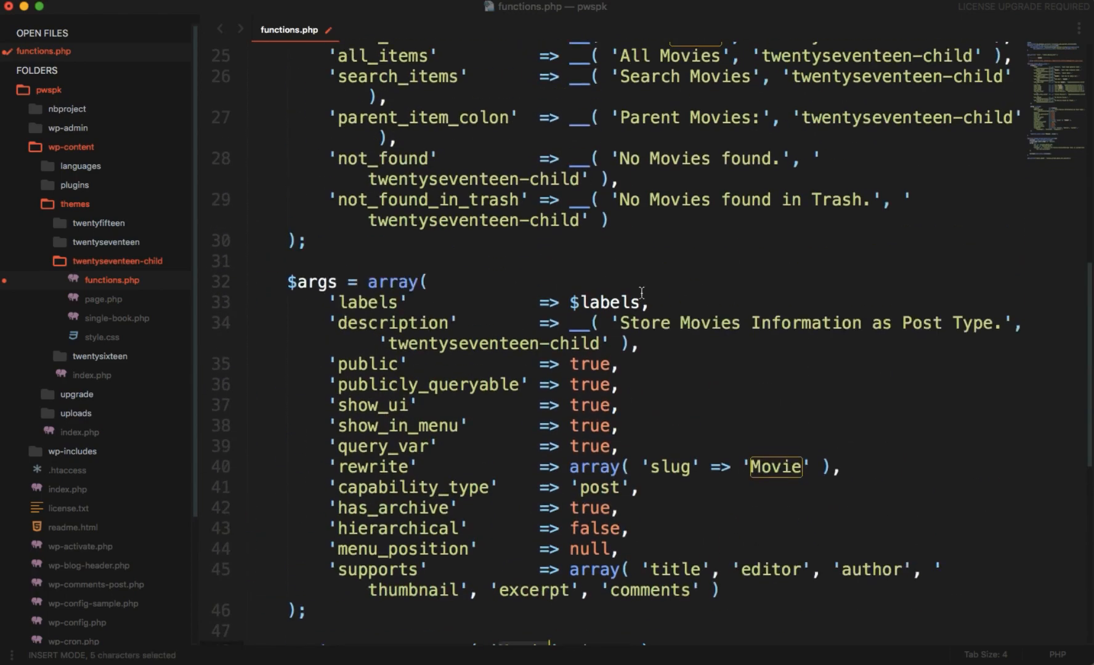
scroll(641, 292, "up", 4)
scroll(692, 209, "up", 3)
scroll(716, 282, "up", 3)
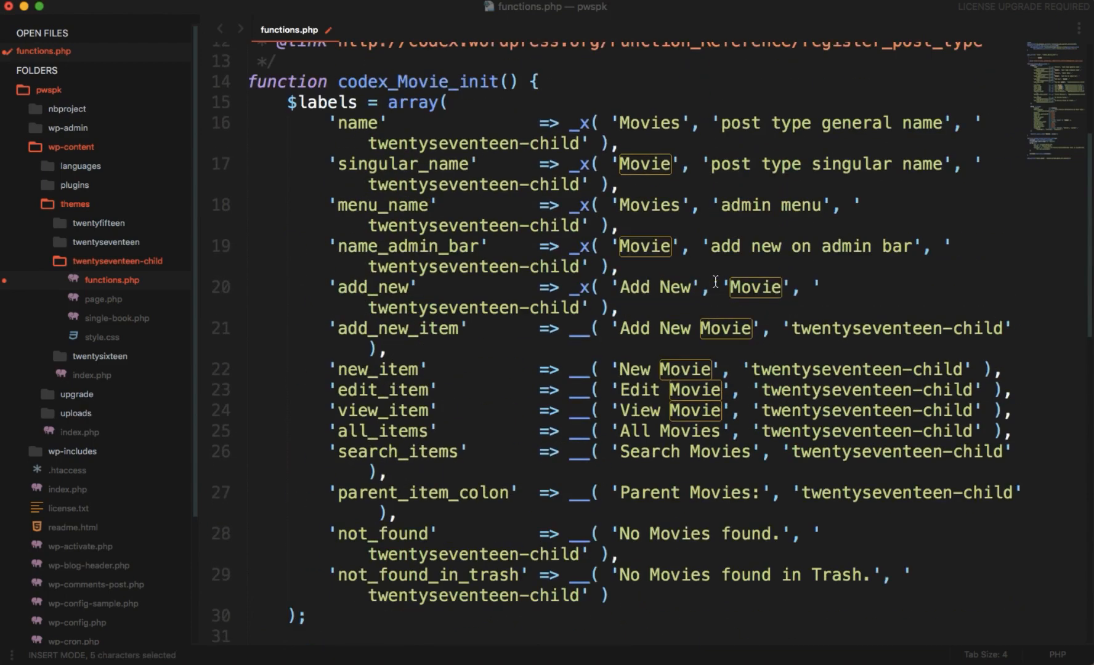
scroll(716, 282, "down", 5)
scroll(716, 282, "down", 5)
scroll(717, 282, "down", 2)
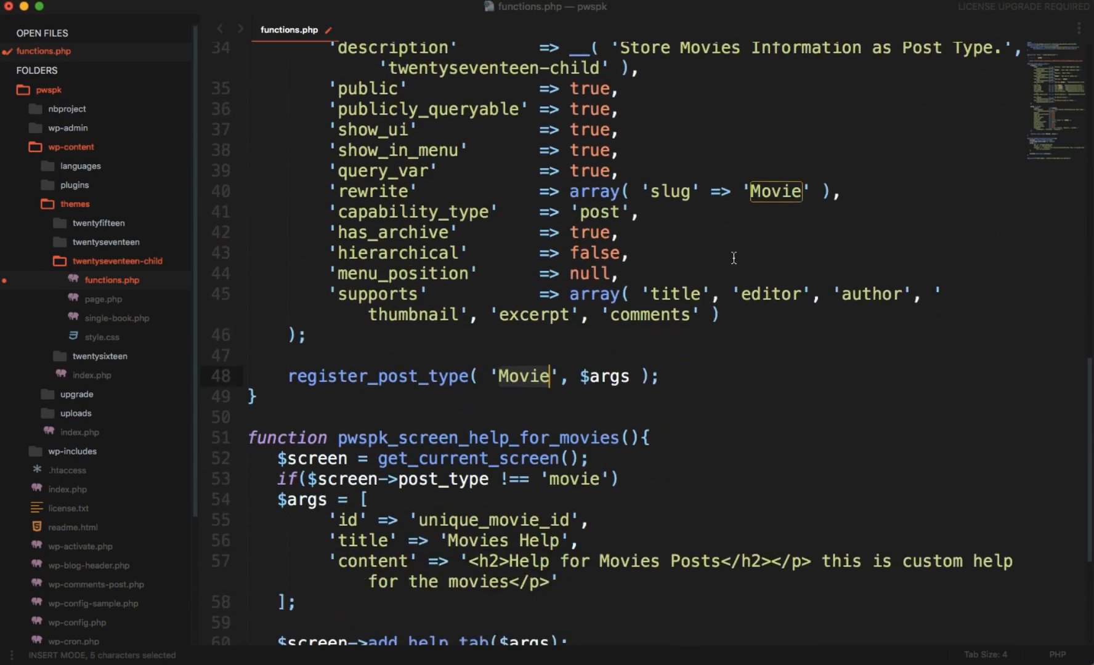
left_click(774, 195)
double_click(773, 195)
left_click(529, 376)
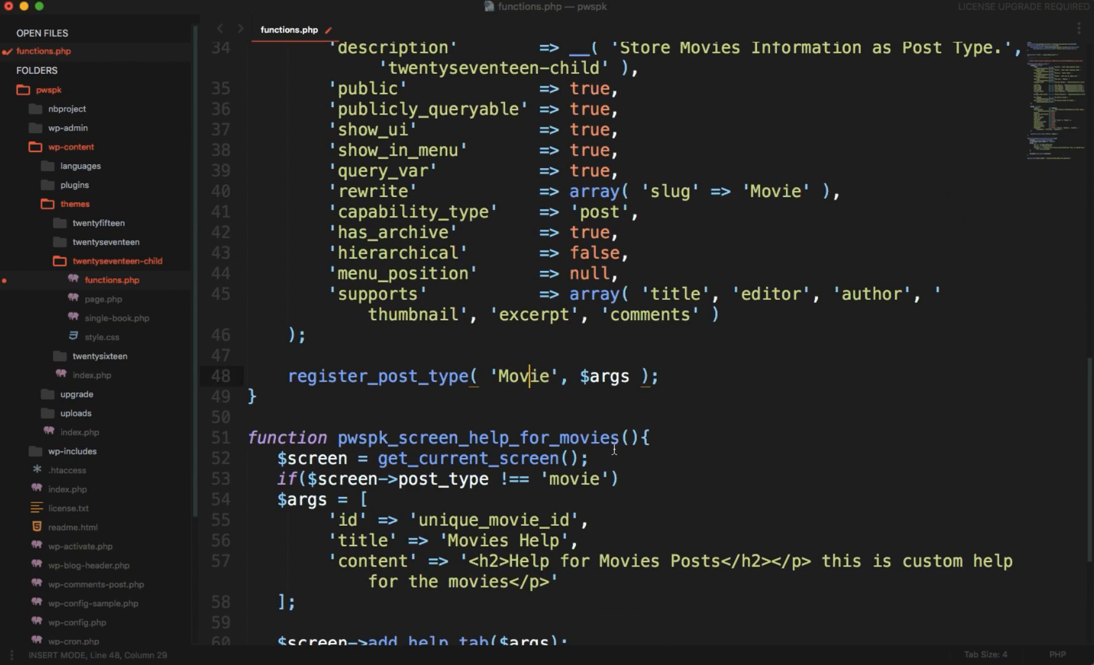
key("End")
key("Return")
type("return;")
- Save functions.php and switch back to the WordPress admin browser
key("super+s")
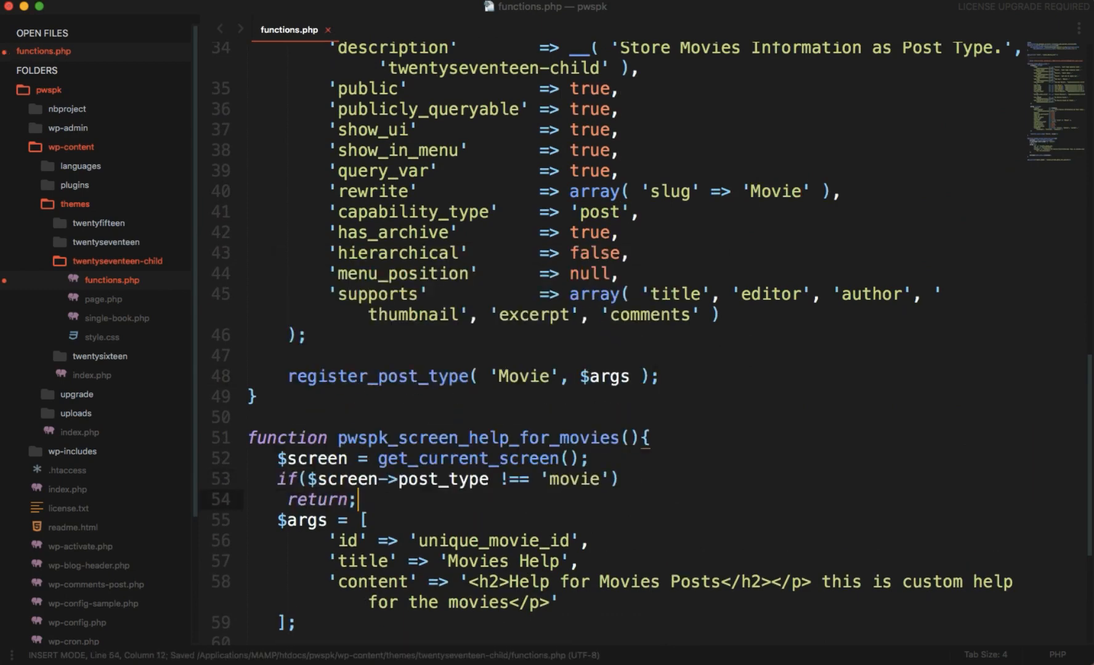
key("super+Tab")
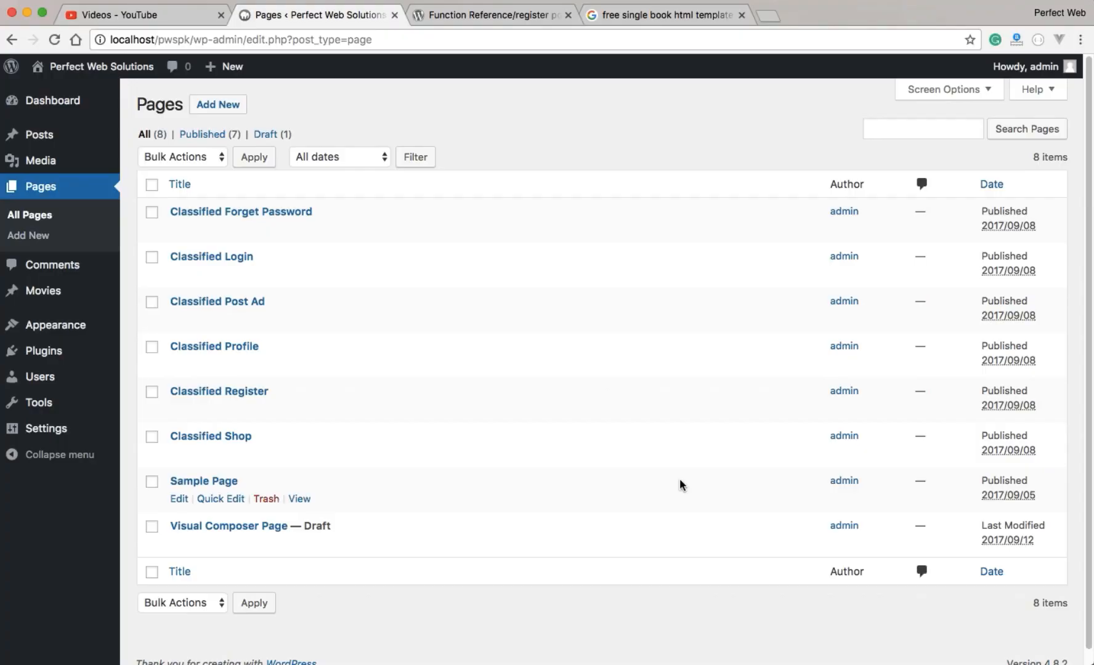
- Reload the Pages screen and confirm its help panel no longer lists Movies Help
left_click(1036, 89)
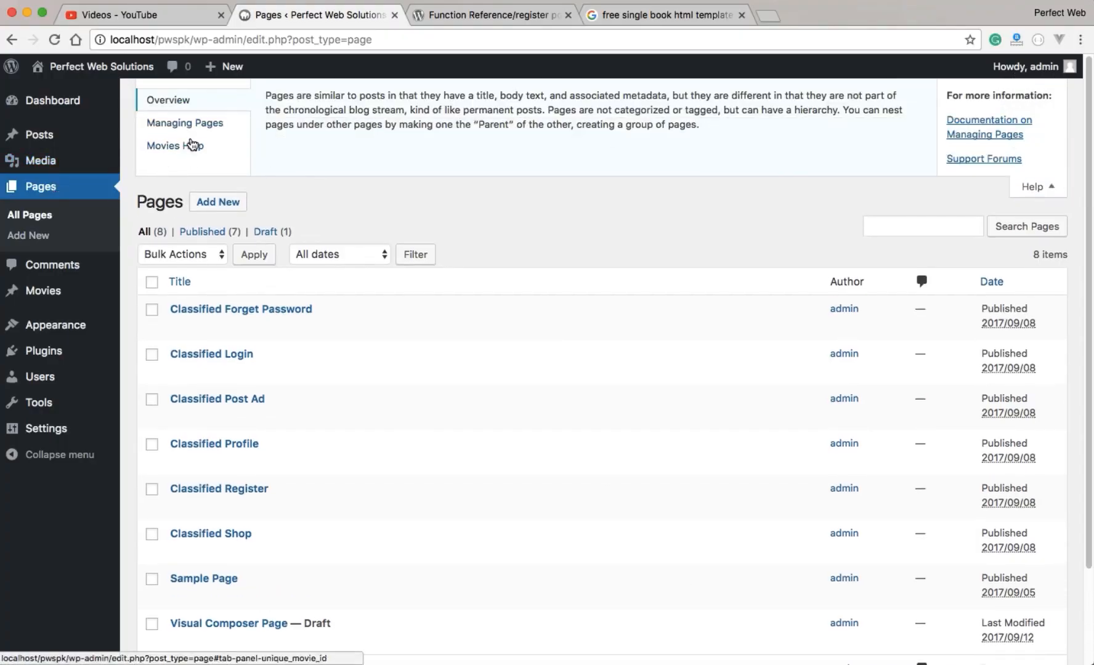
key("super+r")
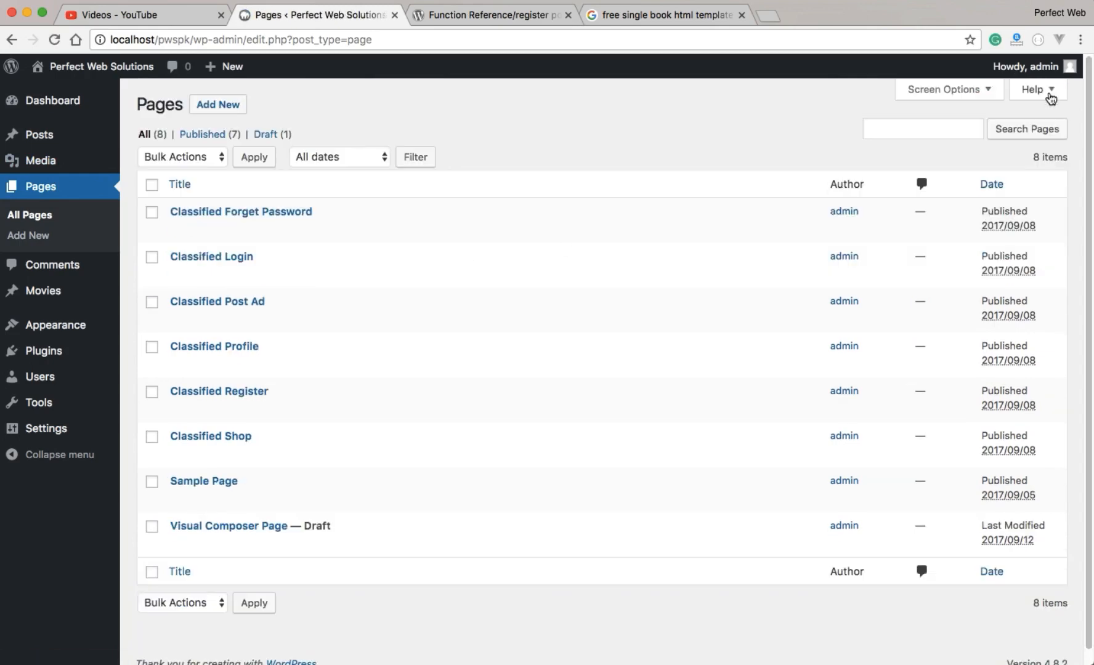
left_click(1037, 89)
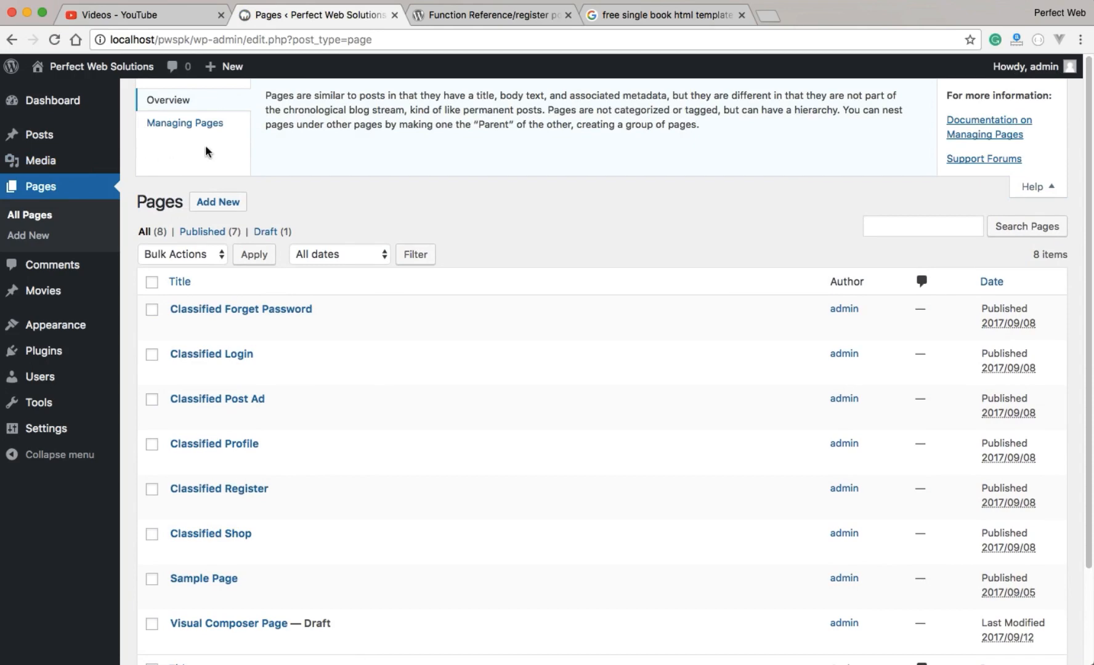
- Show the Movies Help tab with its custom text on the All Movies screen
mouse_move(43, 290)
left_click(137, 295)
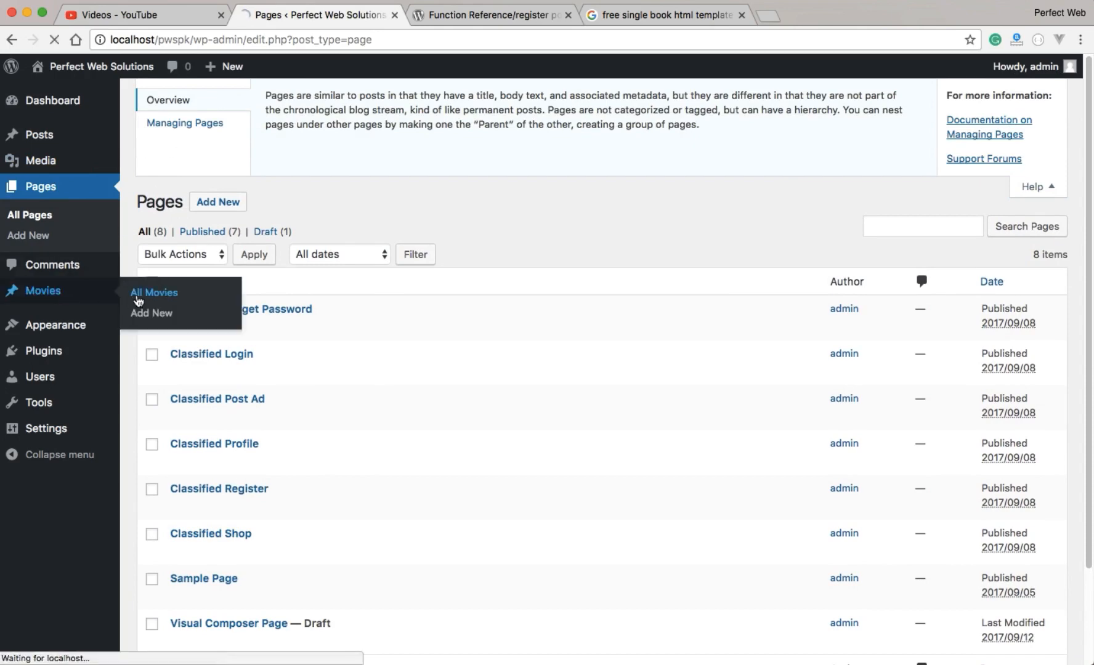
left_click(1047, 90)
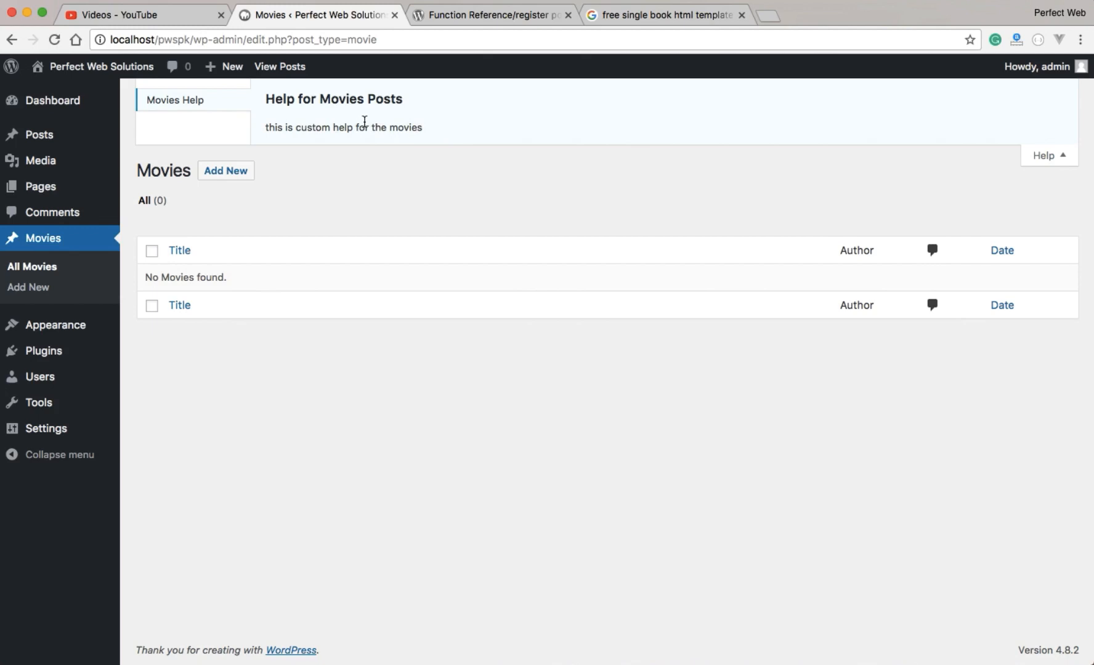
right_click(183, 99)
left_click(256, 300)
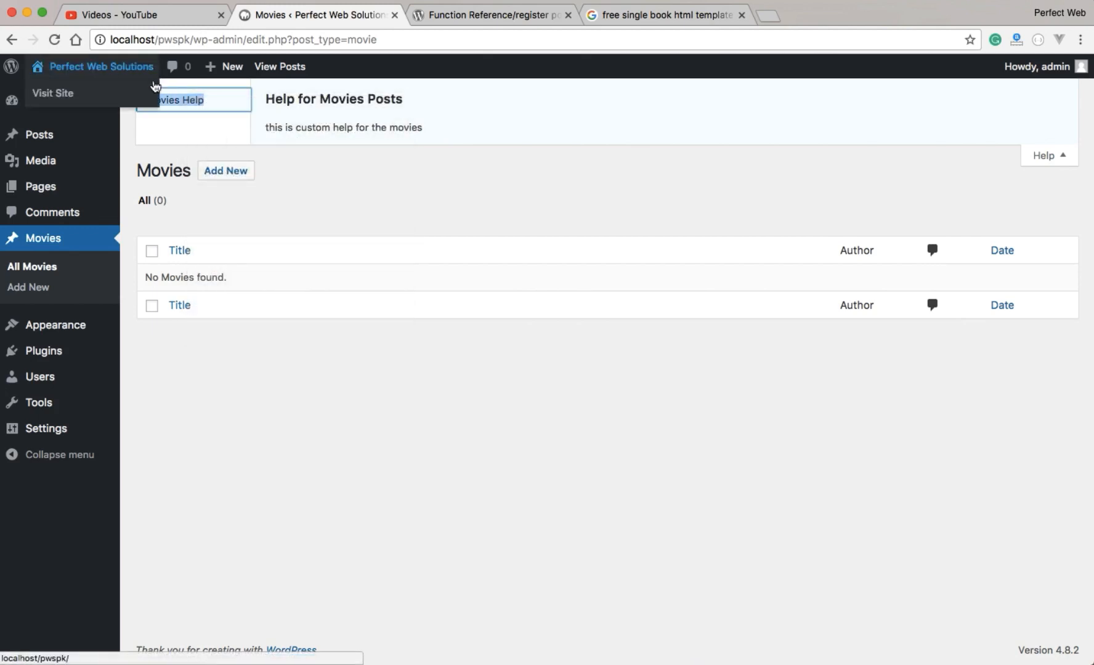
right_click(189, 96)
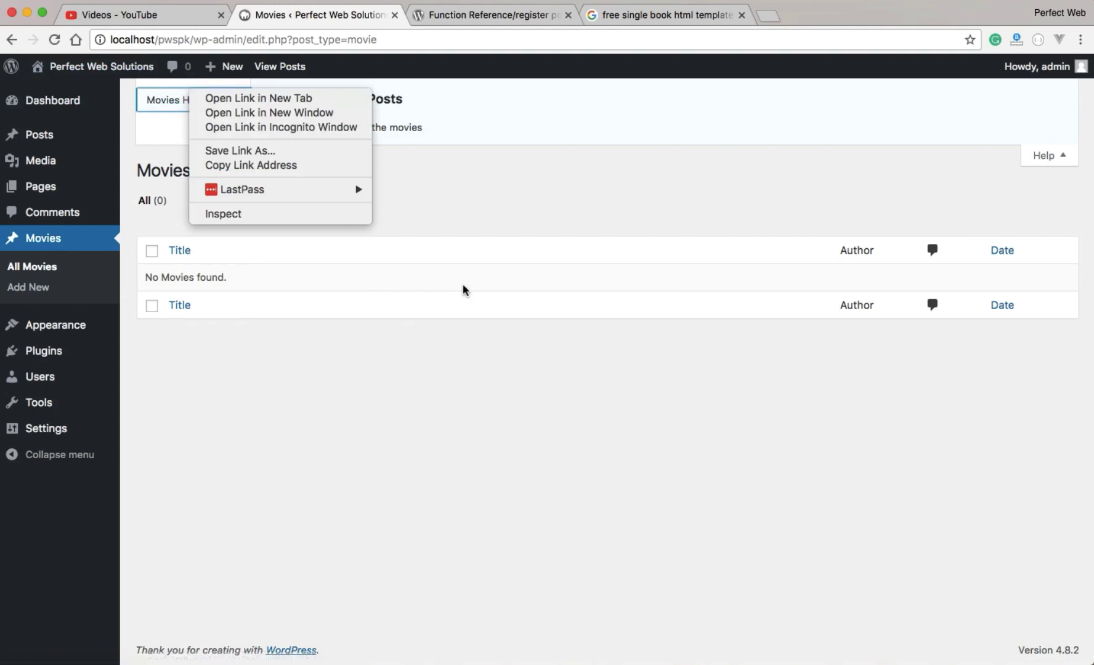
left_click(543, 159)
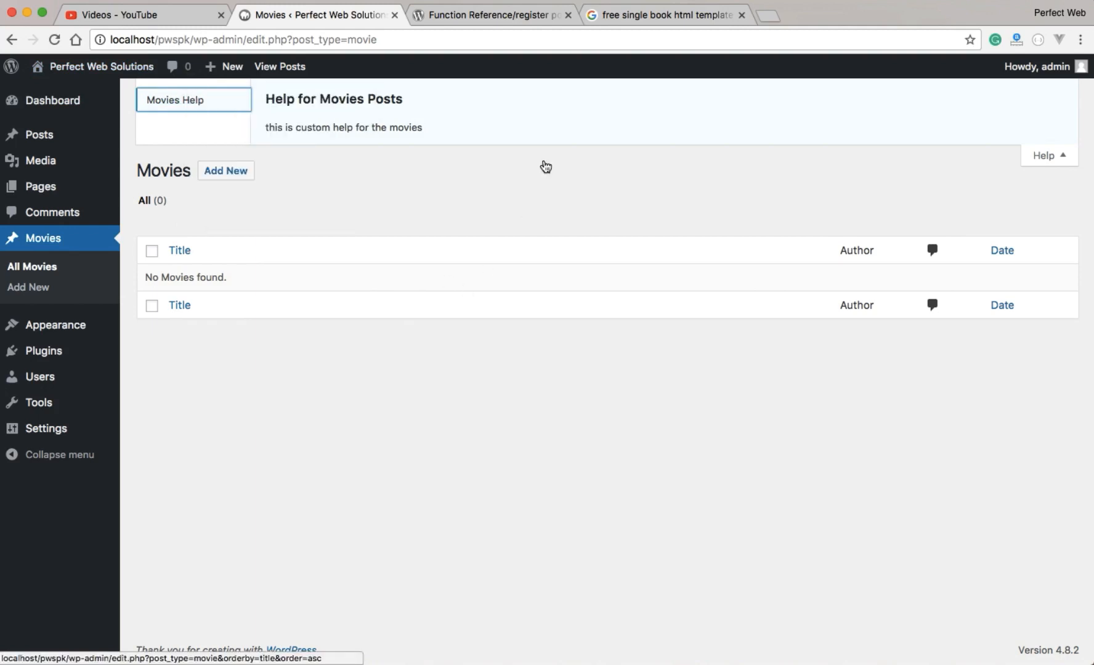